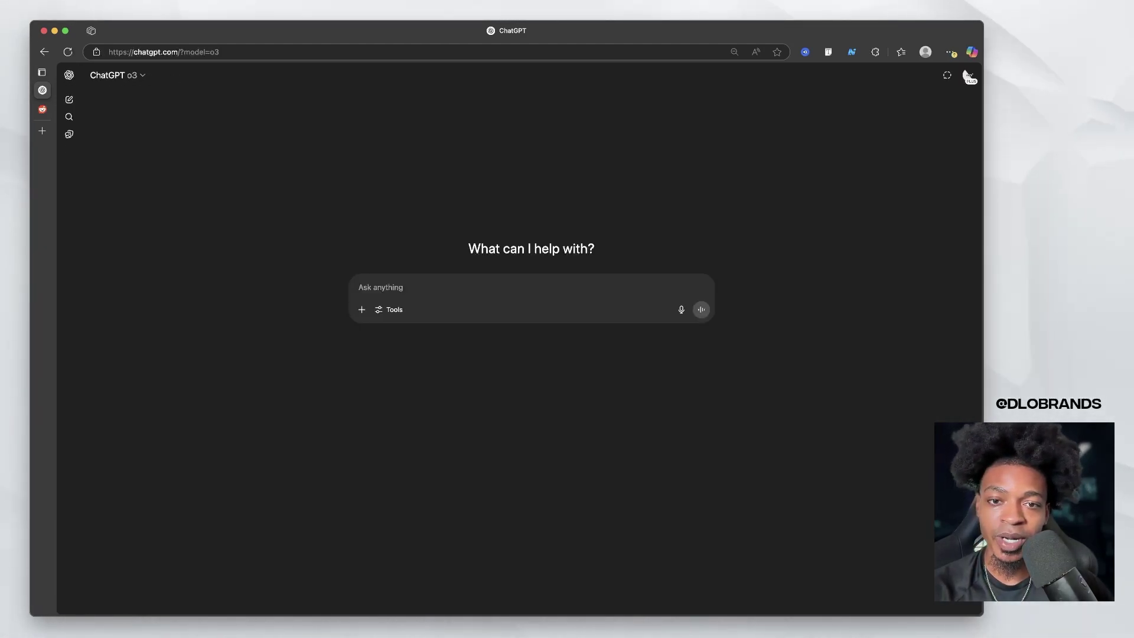
# Look over the tools offered for the prompt, including image creation, web search, writing or code, and deep research.
pyautogui.scroll(5, 520, 320)
pyautogui.hscroll(-2, 521, 354)
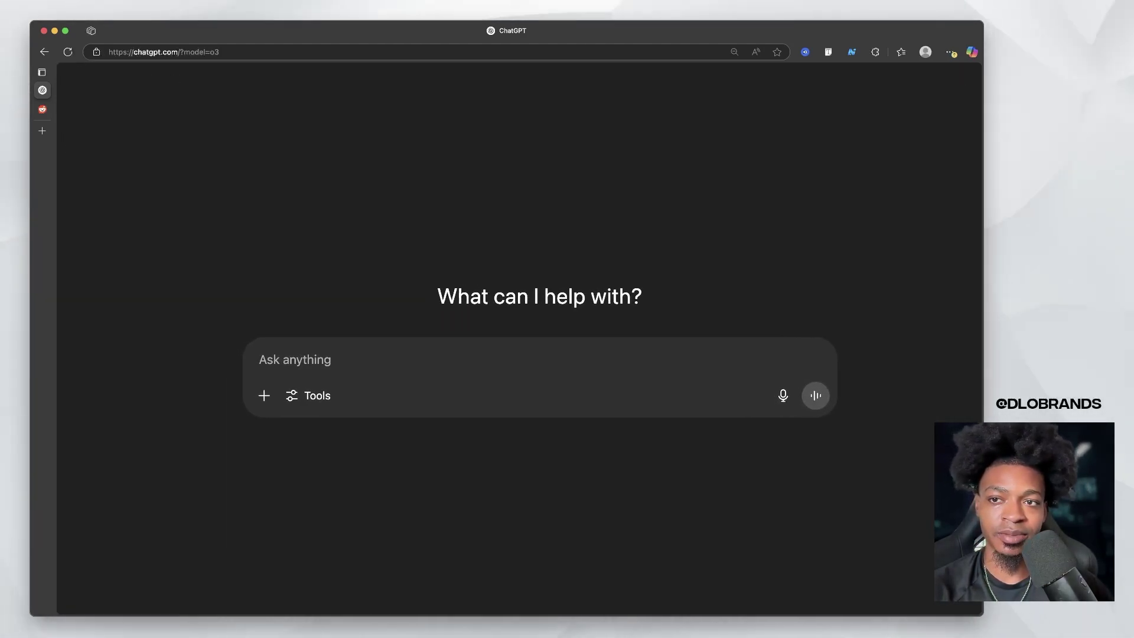
pyautogui.scroll(1, 520, 355)
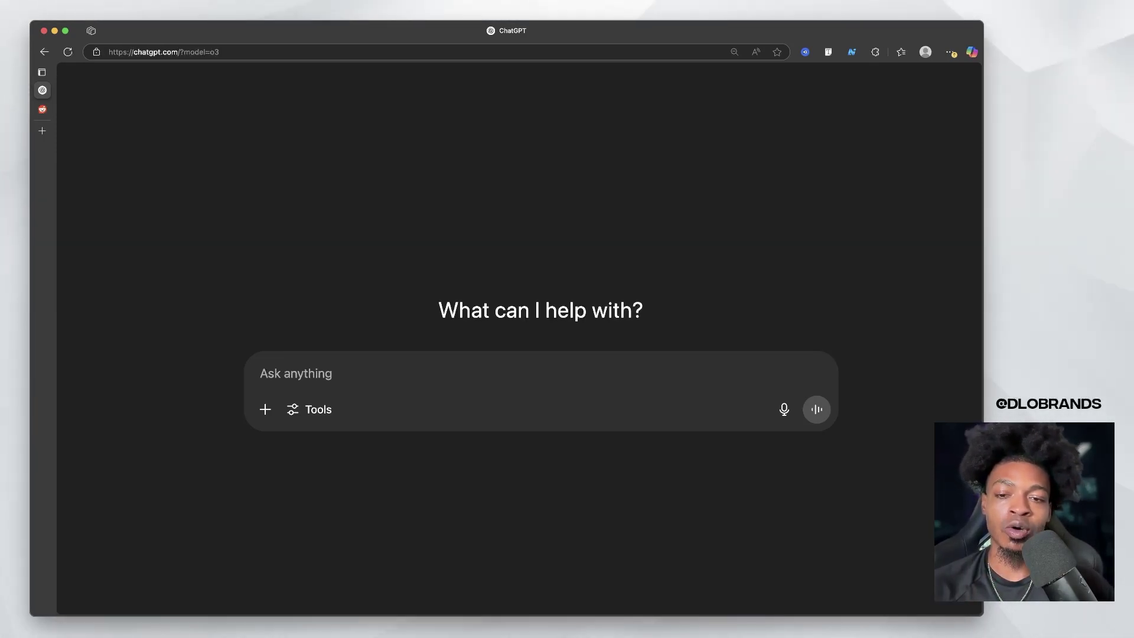
pyautogui.click(309, 410)
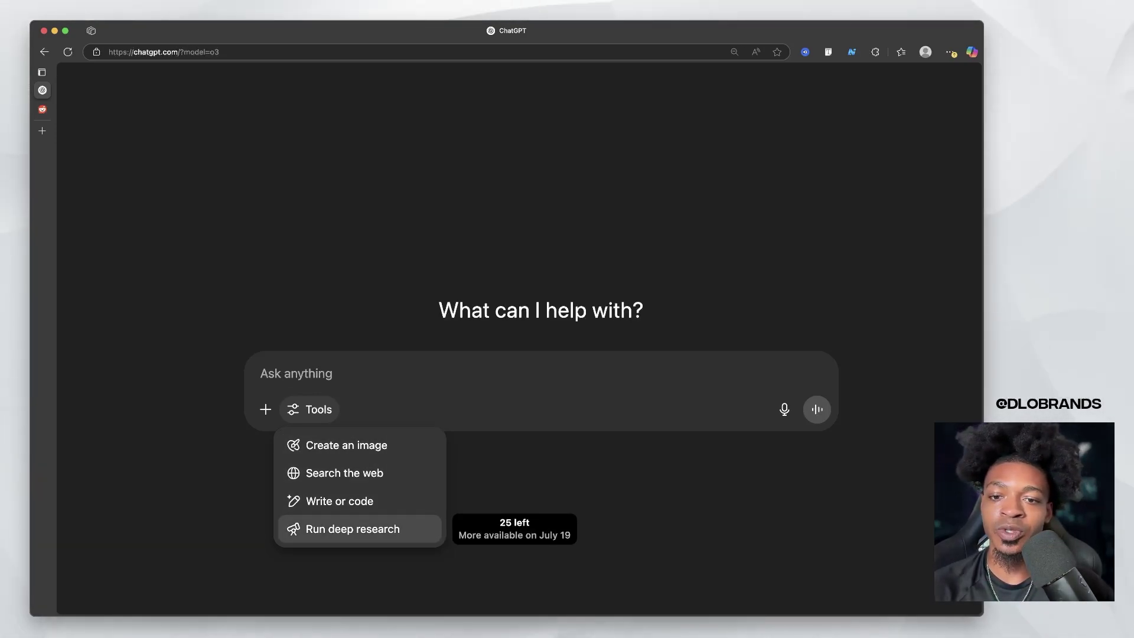
pyautogui.press('Escape')
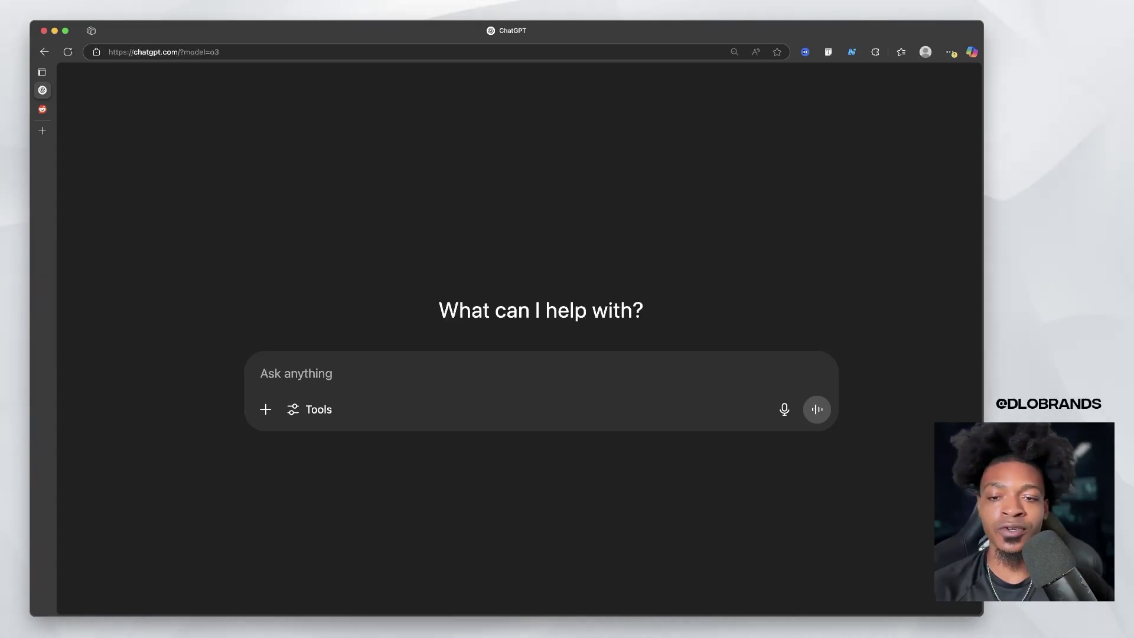
pyautogui.click(309, 410)
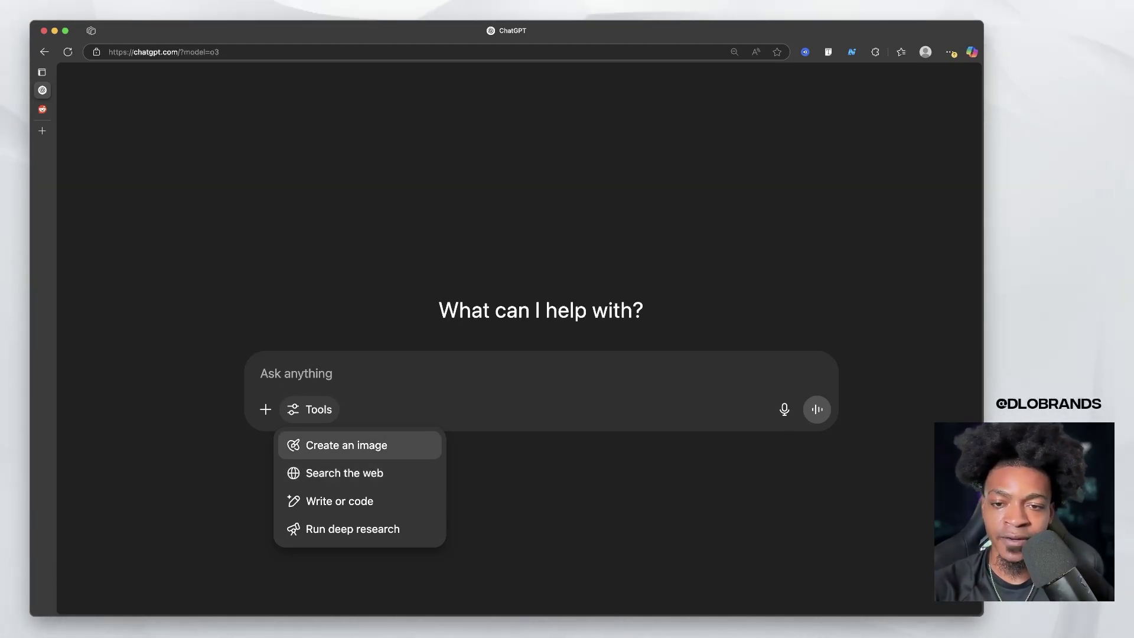
pyautogui.press('Escape')
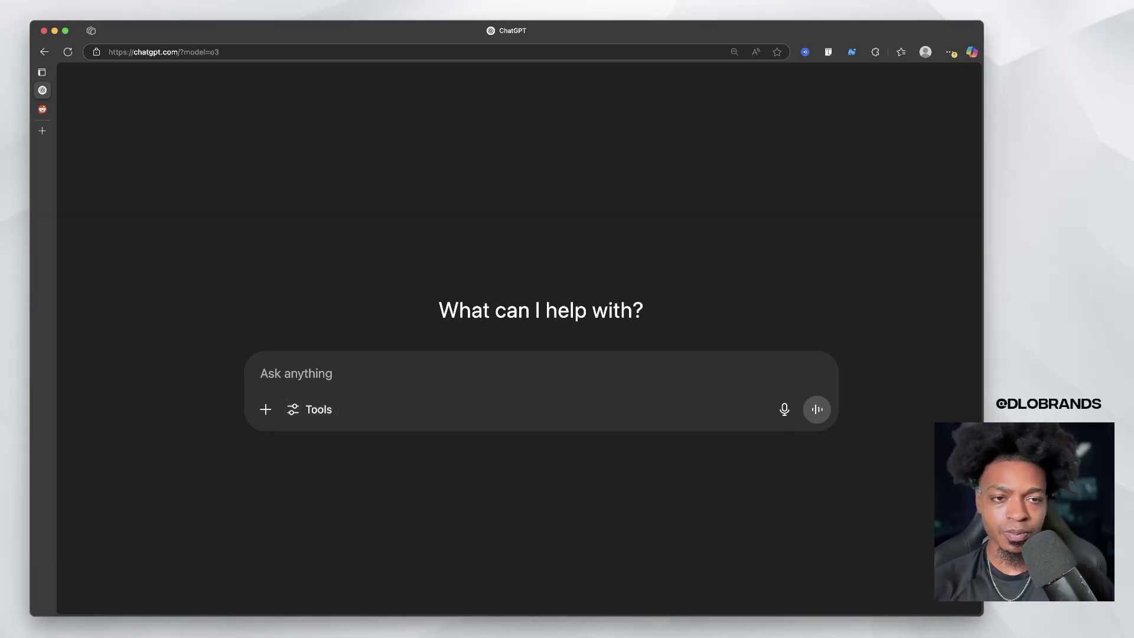
pyautogui.press('super+minus')
pyautogui.press('super+minus')
pyautogui.press('super+minus')
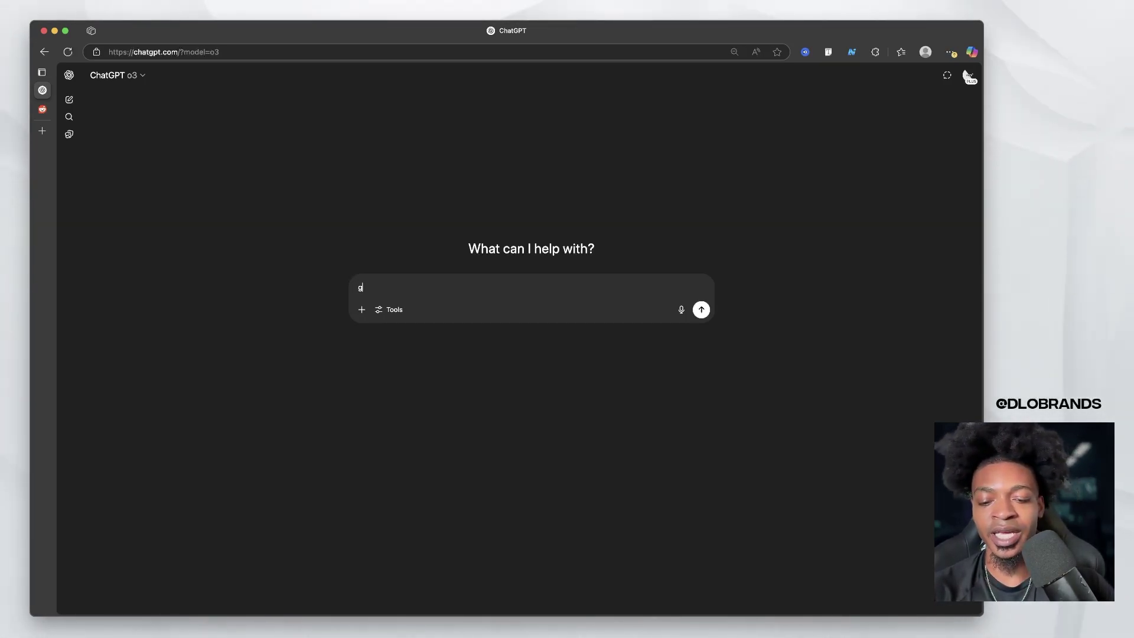
pyautogui.write('social med')
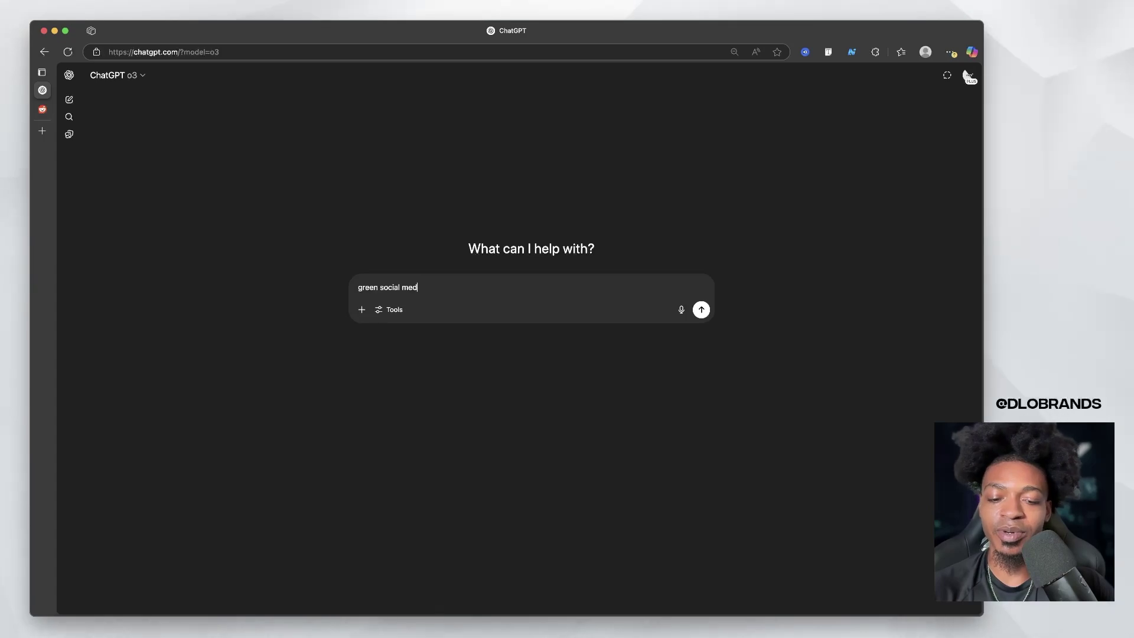
pyautogui.write('ia psot')
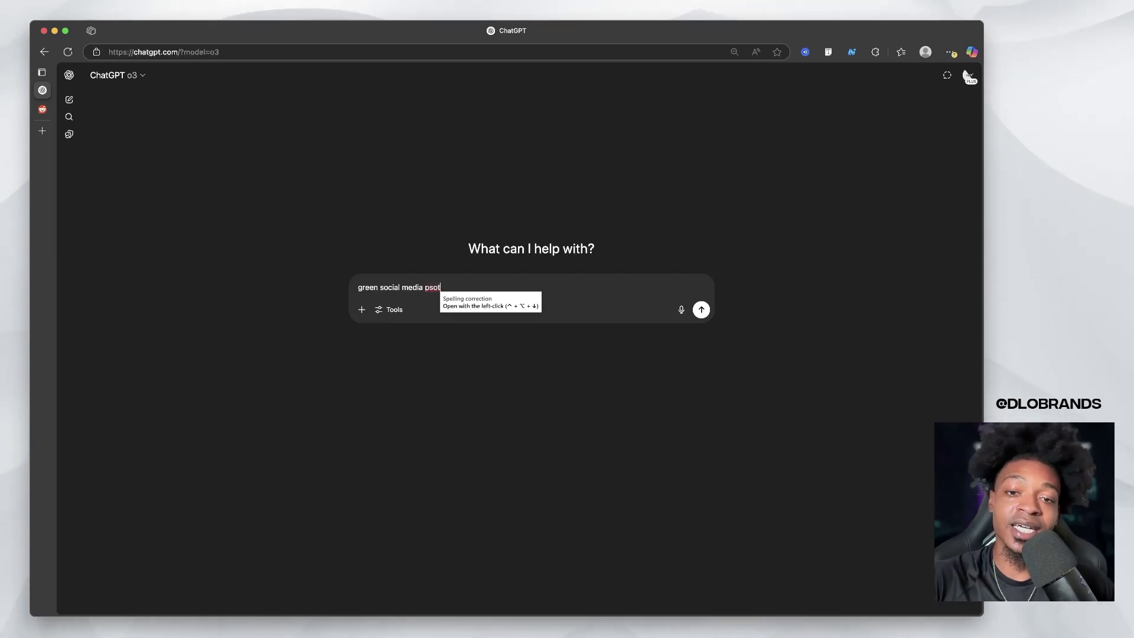
pyautogui.press('BackSpace')
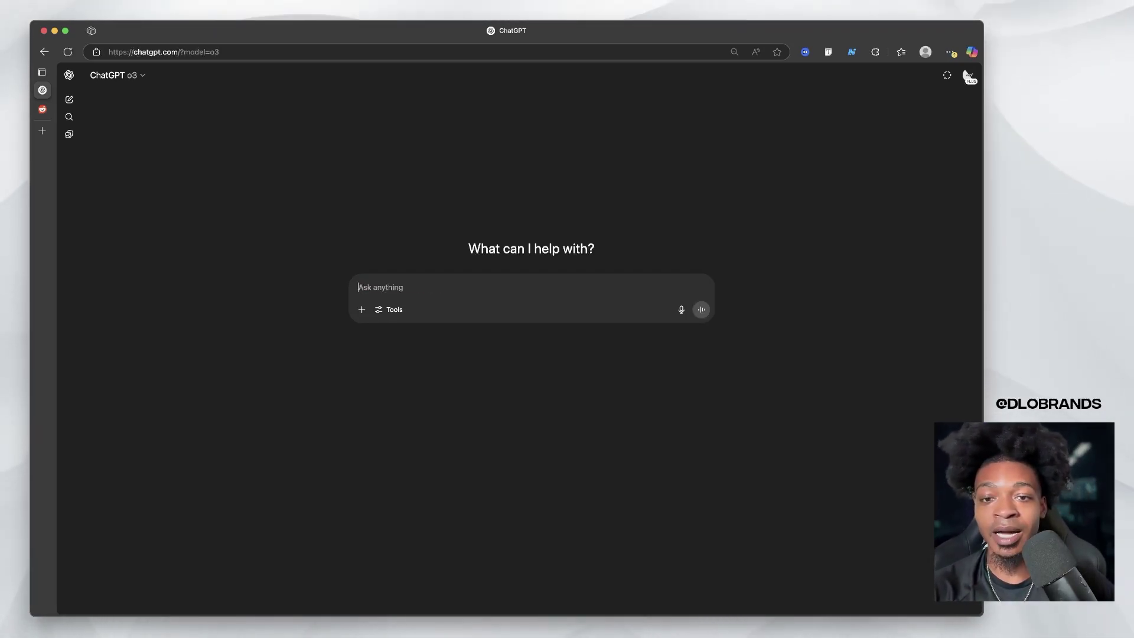
# Dictate a branding prompt for a new stylish, sleek company: t-shirt, sticker, social media post, Instagram or LinkedIn banner and retractable banner in green, yellow and peach.
pyautogui.scroll(5, 503, 200)
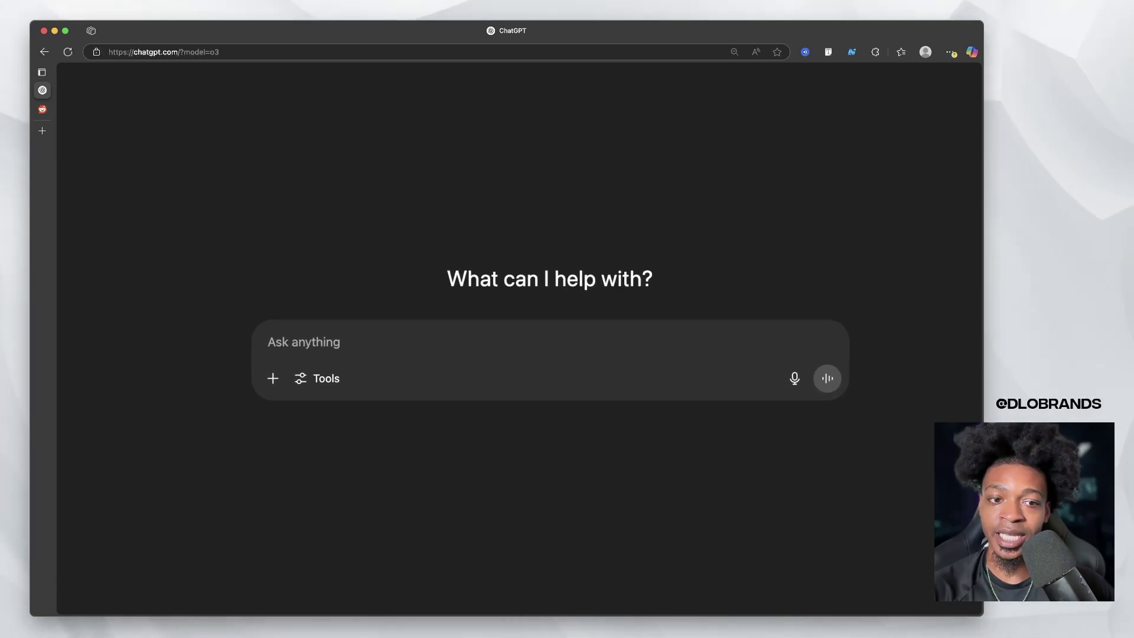
pyautogui.hscroll(2, 541, 355)
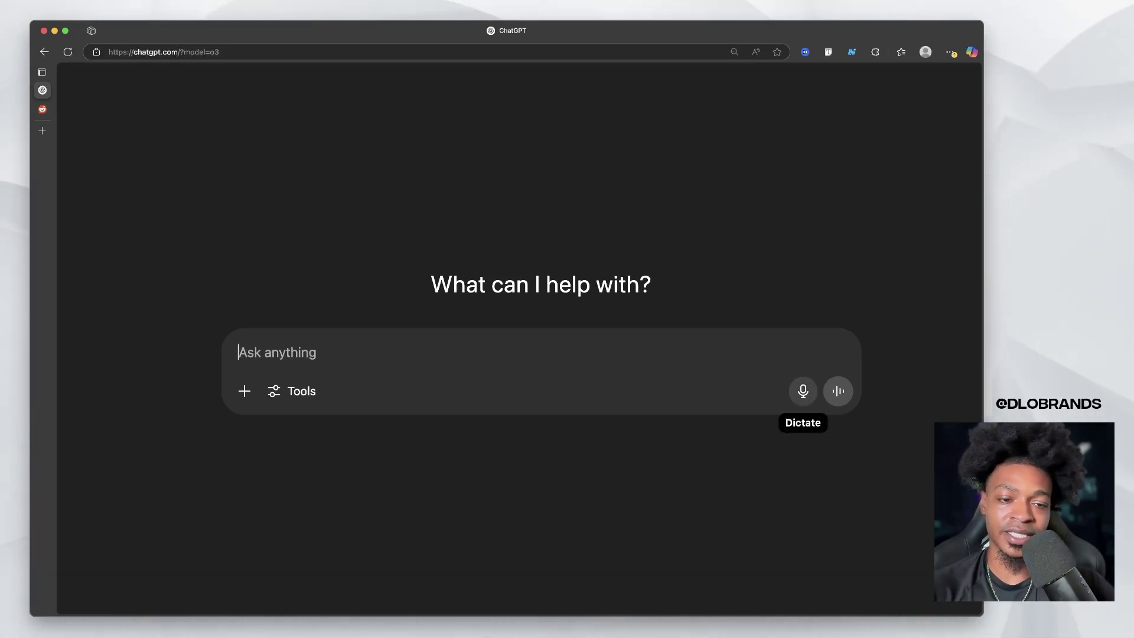
pyautogui.click(803, 391)
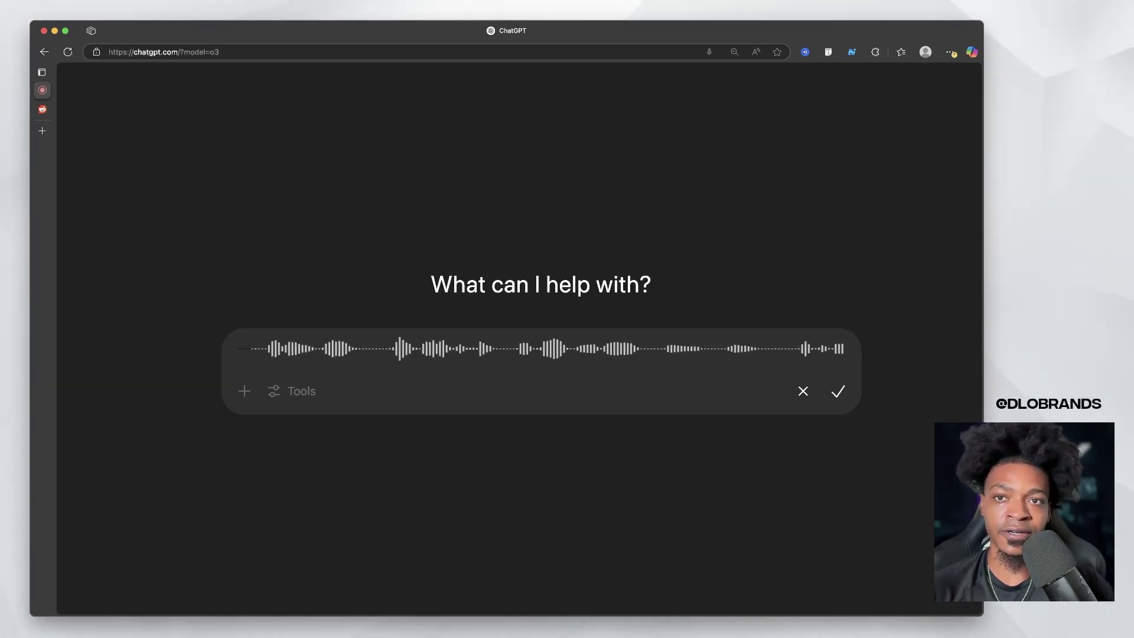
pyautogui.press('Return')
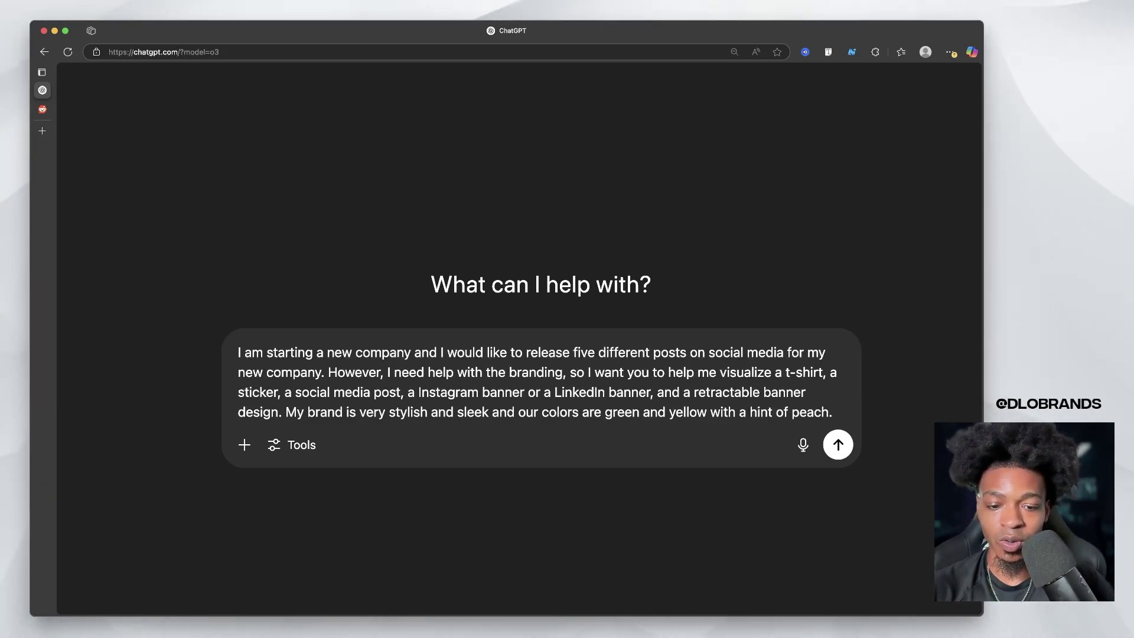
# Add "First lets create a text style guide that we can follow" to the end of the prompt and send it.
pyautogui.write('First le')
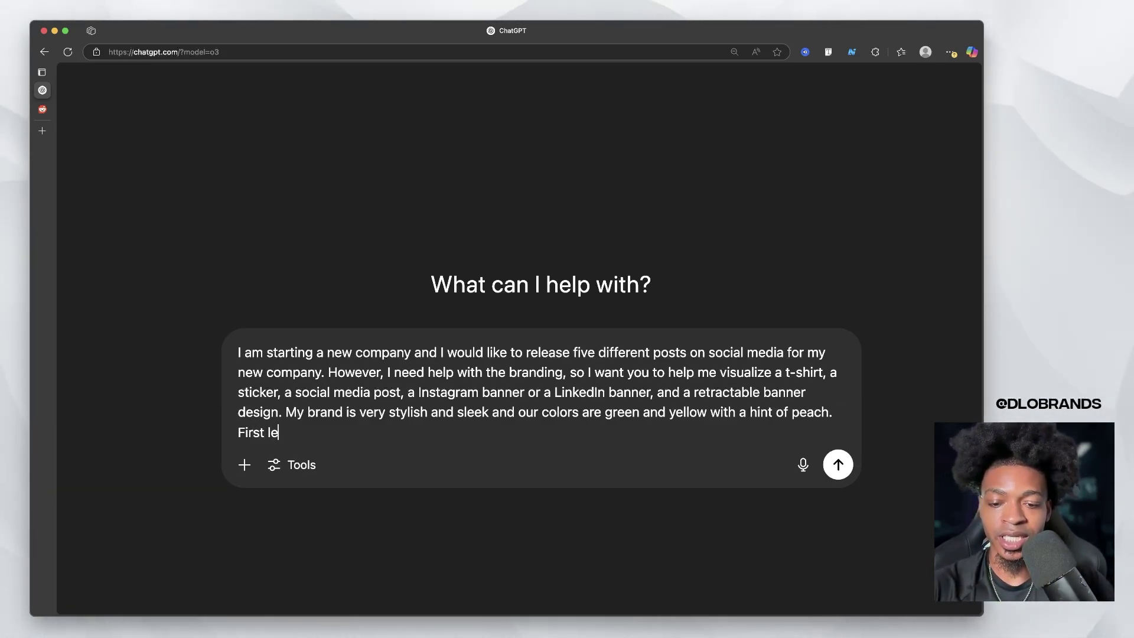
pyautogui.write('ts create a te')
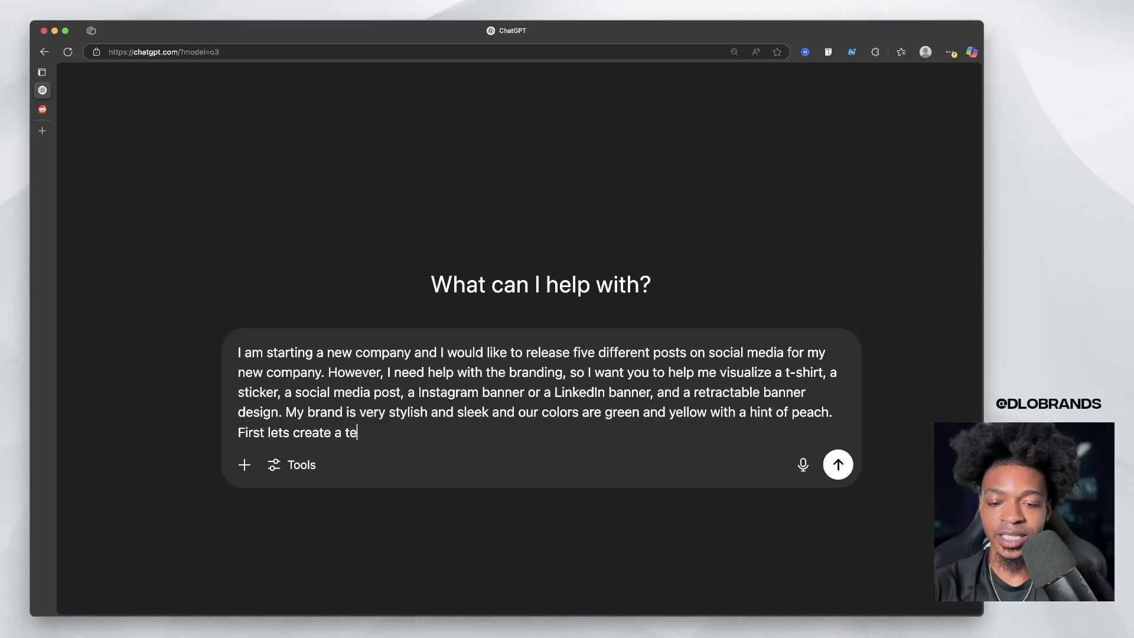
pyautogui.write('xt style guide that we can fol')
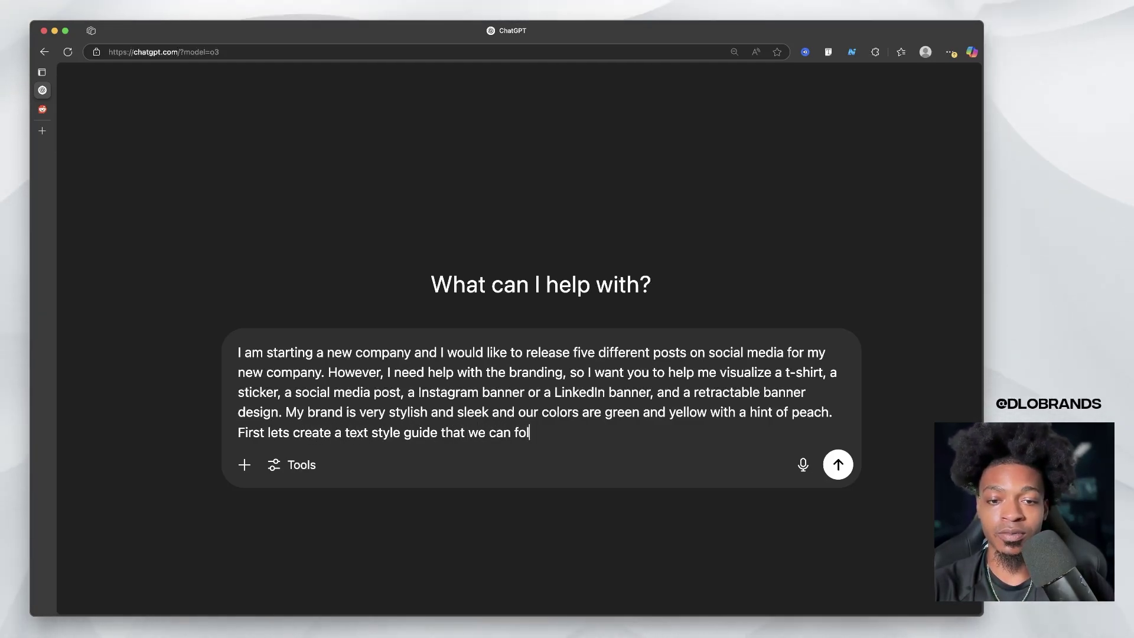
pyautogui.press('Return')
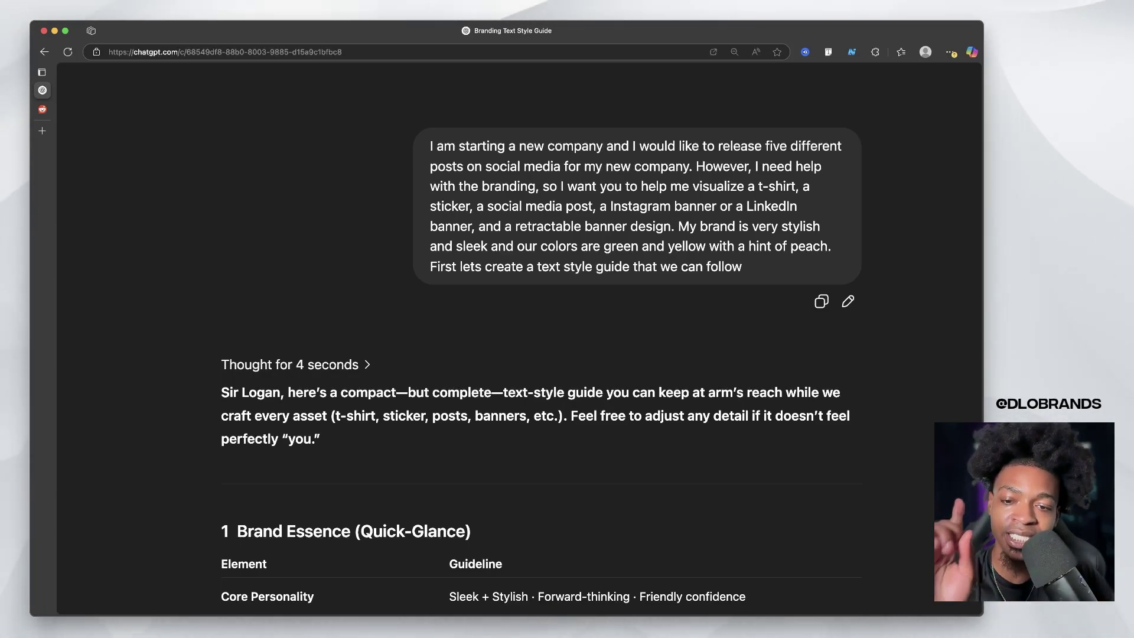
# Read through the generated text style guide, from the brand essence and color system to the tone-of-voice cheat sheet and next steps.
pyautogui.scroll(-4, 541, 337)
pyautogui.scroll(-5, 541, 338)
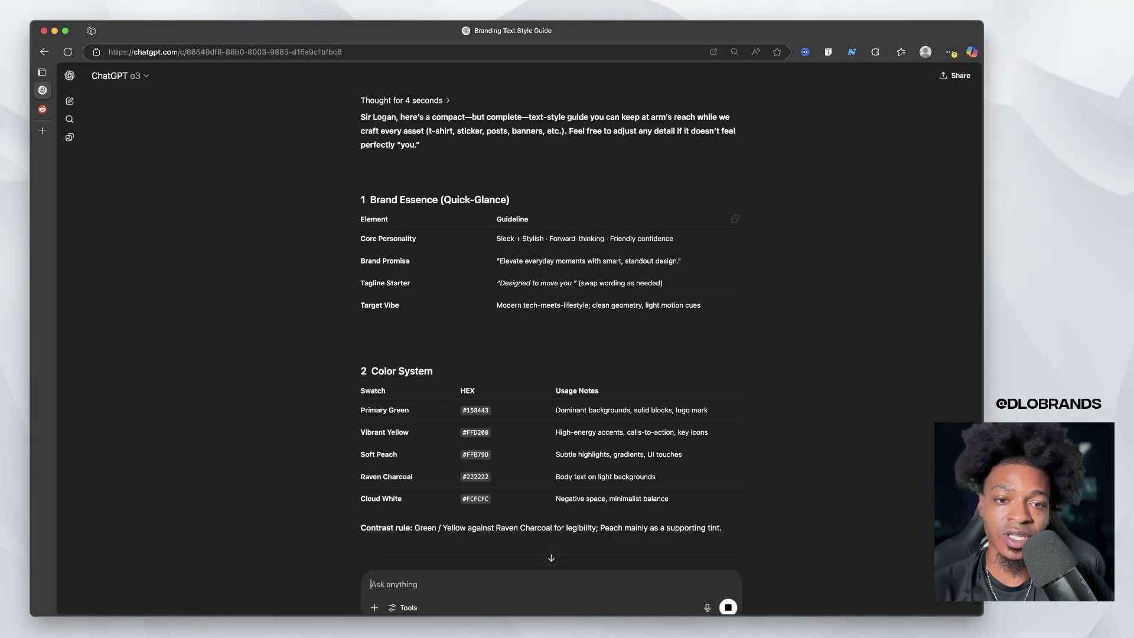
pyautogui.scroll(-10, 968, 77)
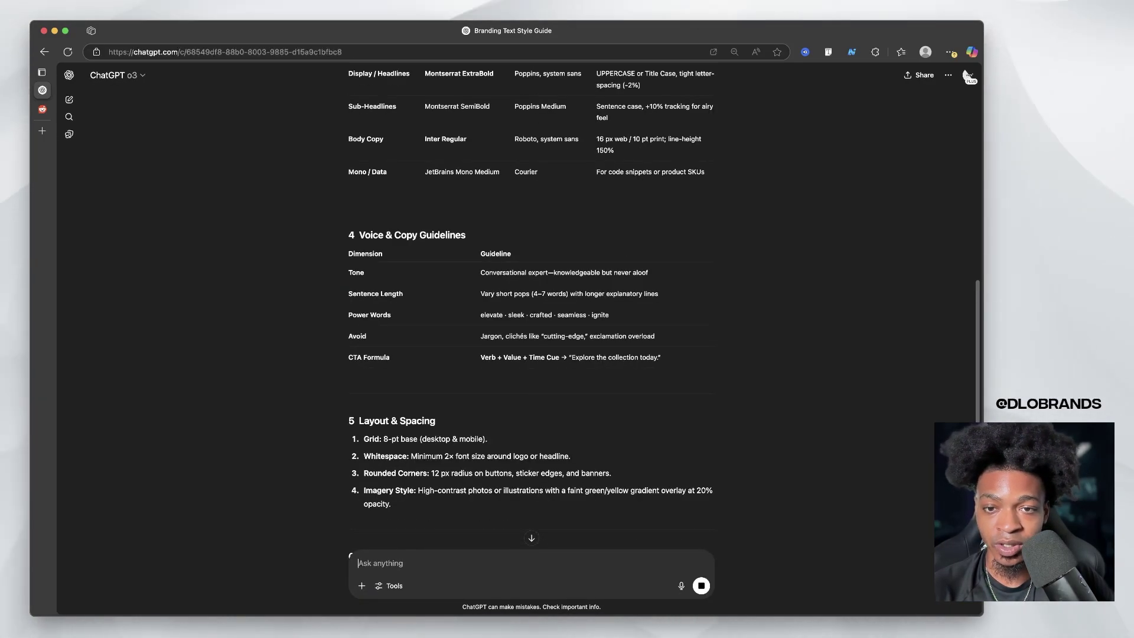
pyautogui.scroll(-10, 968, 78)
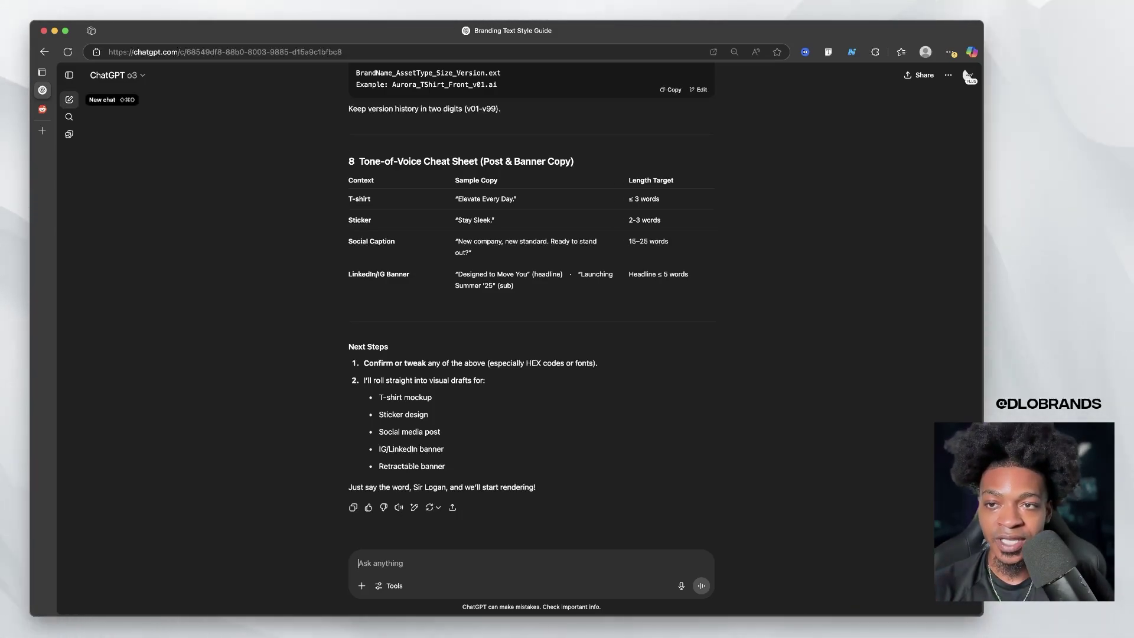
pyautogui.click(69, 76)
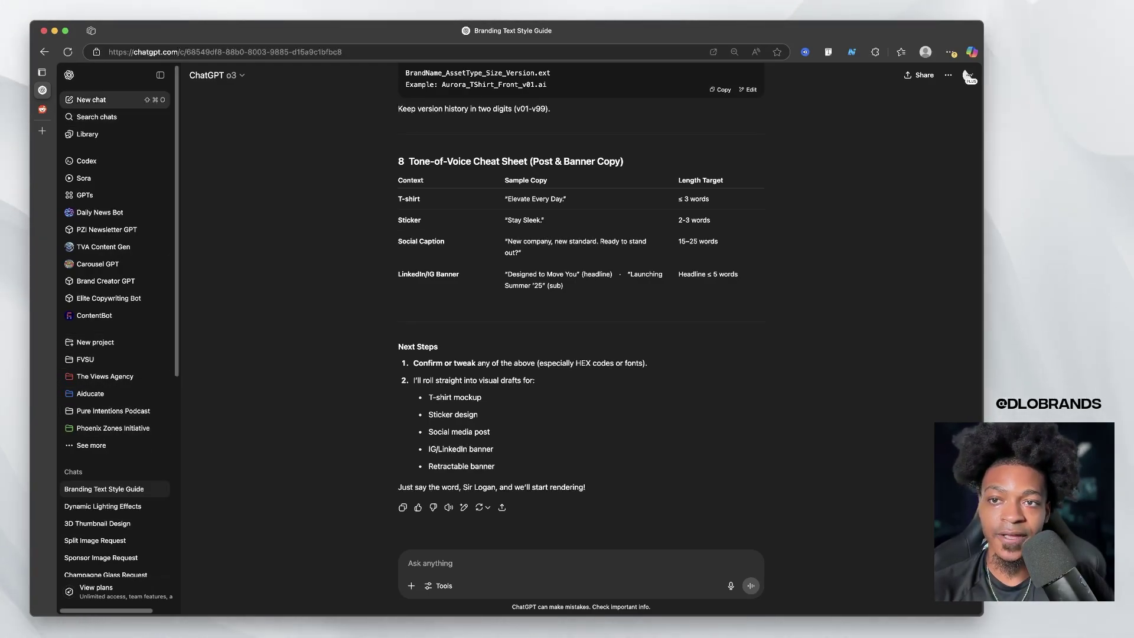
pyautogui.click(161, 76)
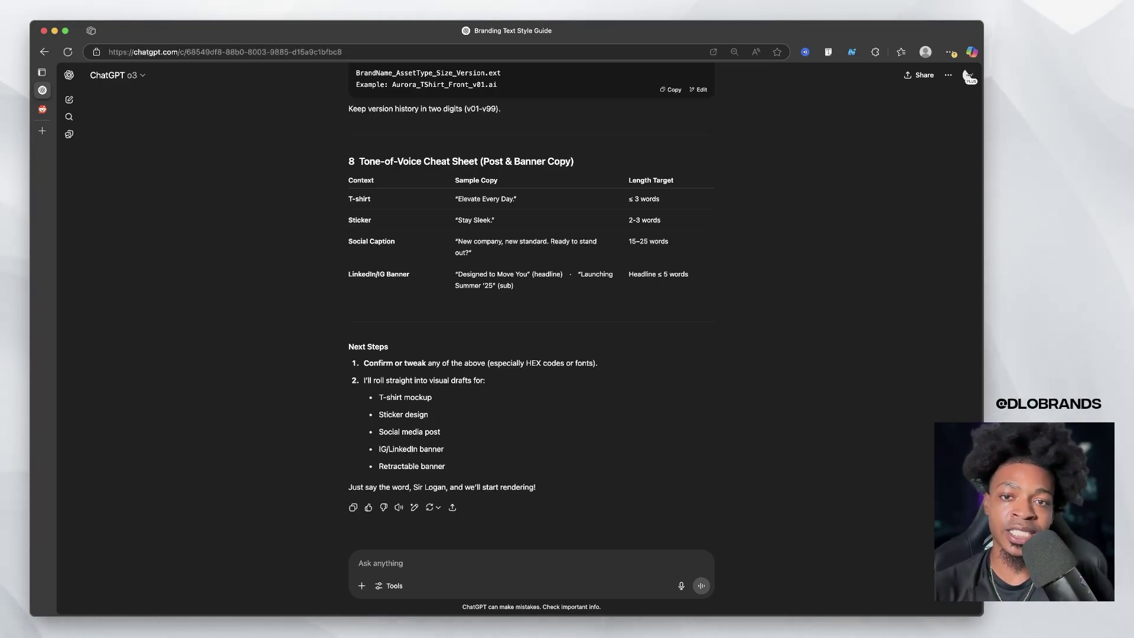
pyautogui.scroll(20, 532, 307)
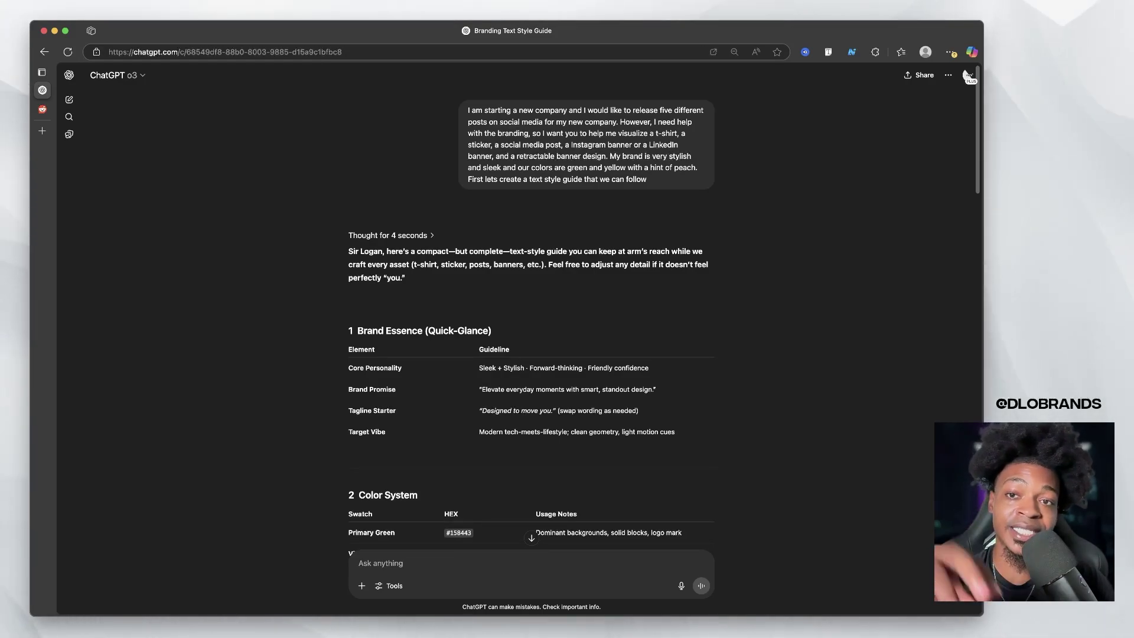
pyautogui.scroll(-3, 532, 308)
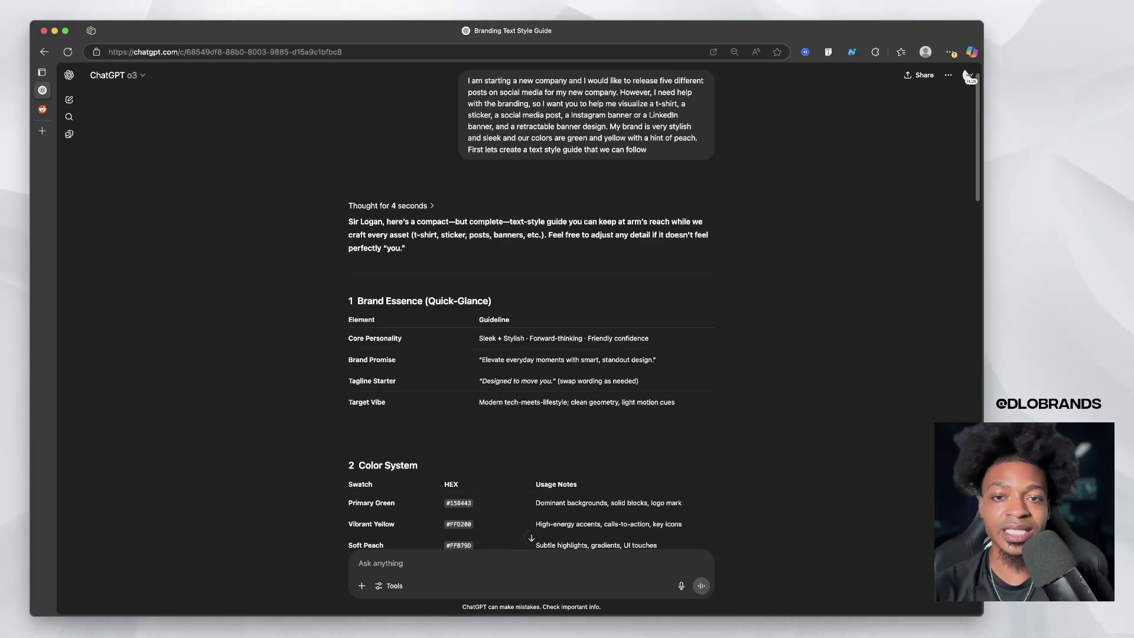
pyautogui.scroll(-20, 532, 308)
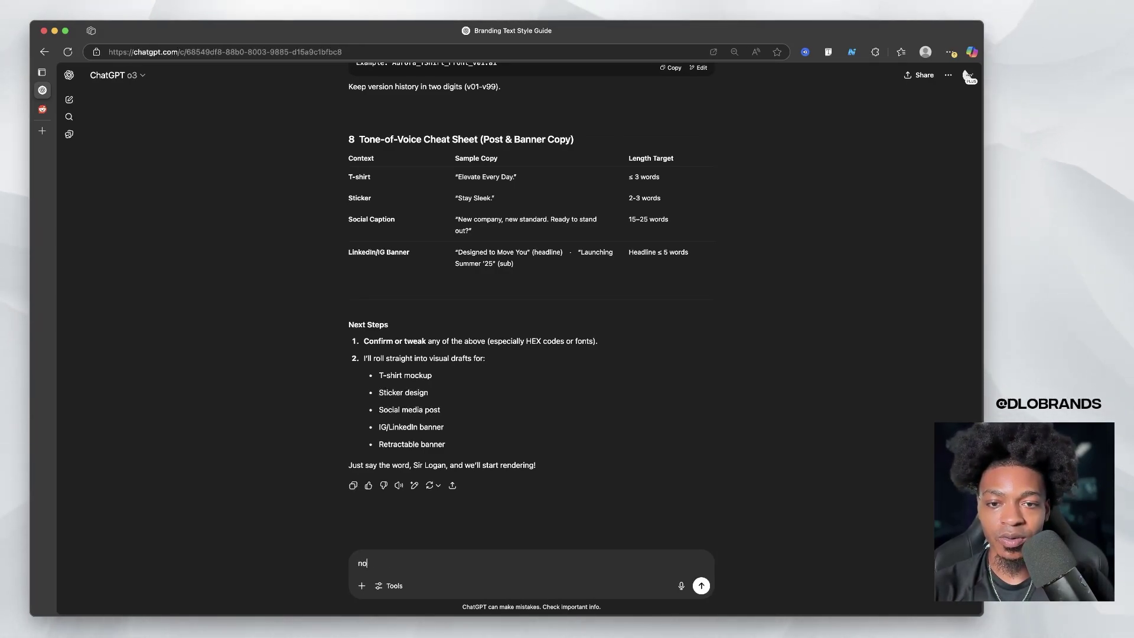
# Send the follow-up message "lets go straight into visual drafts" in the same chat.
pyautogui.write('w')
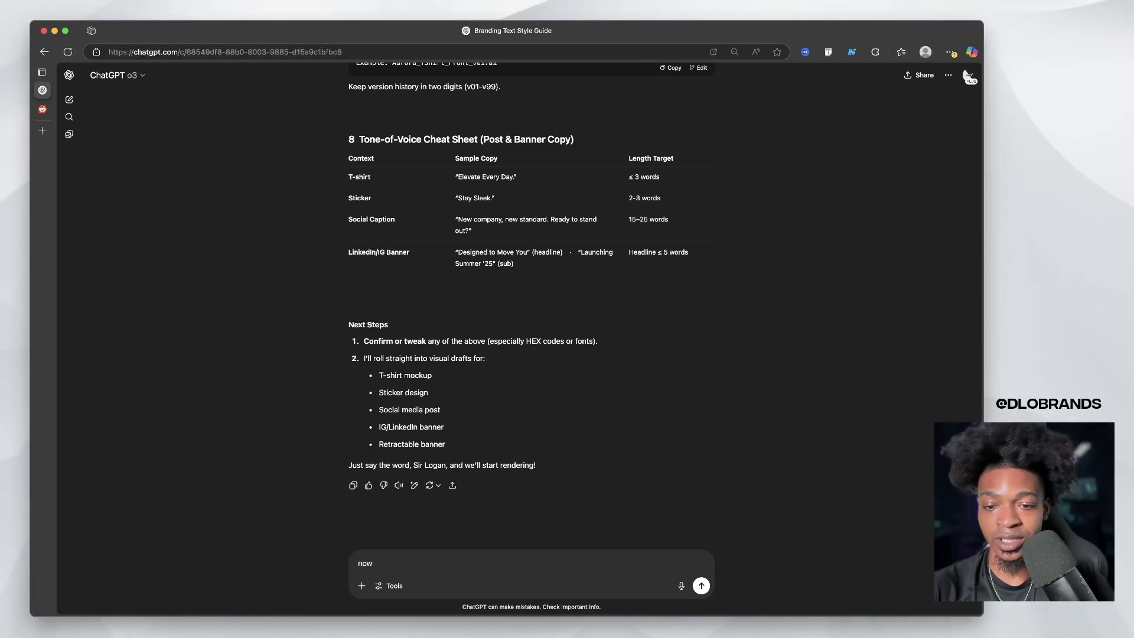
pyautogui.press('super+a')
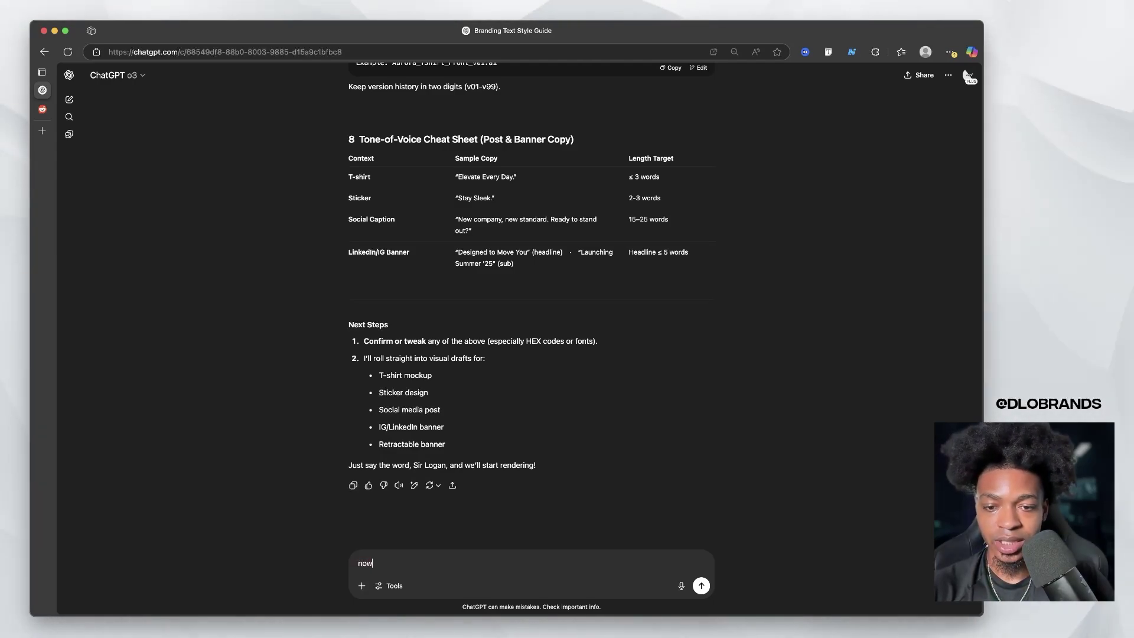
pyautogui.press('BackSpace')
pyautogui.write('let')
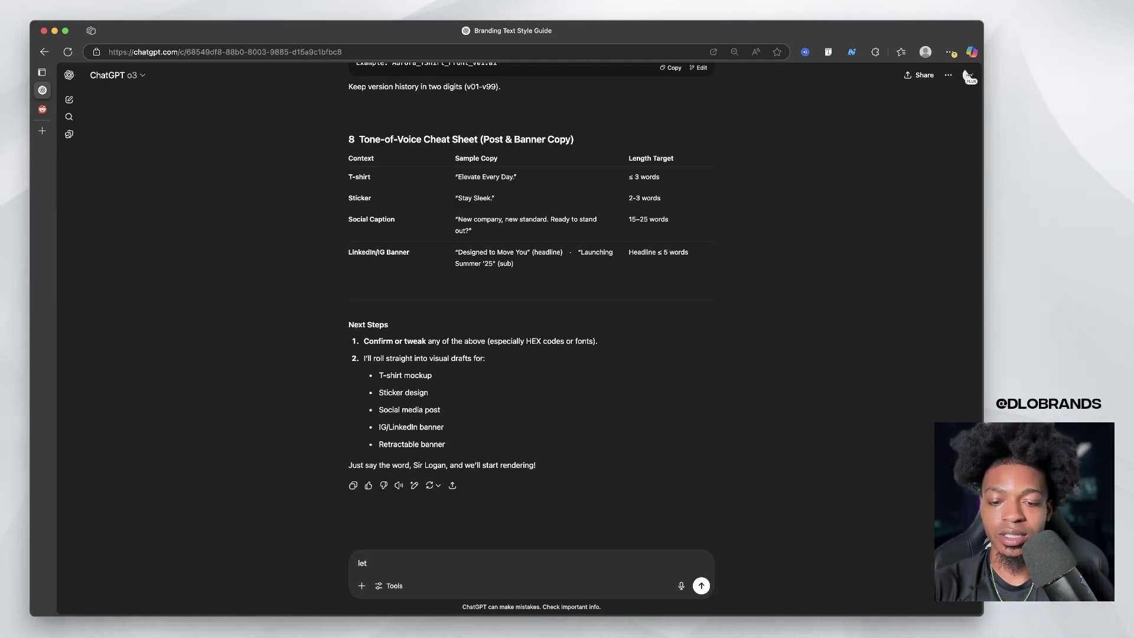
pyautogui.write(' sgo straight i')
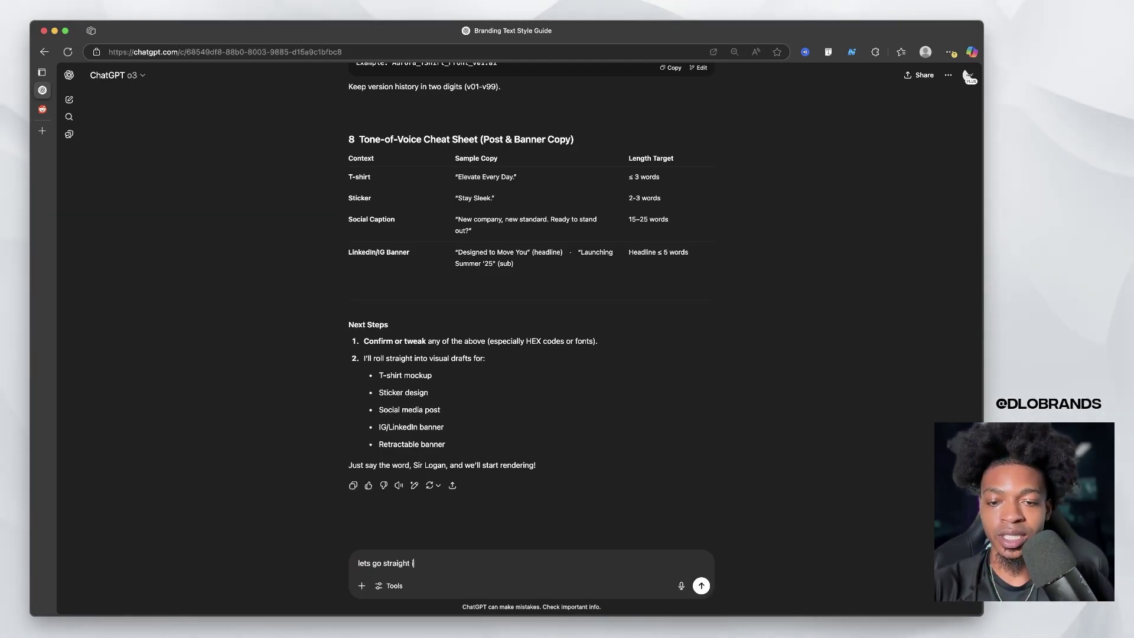
pyautogui.write('nto visual')
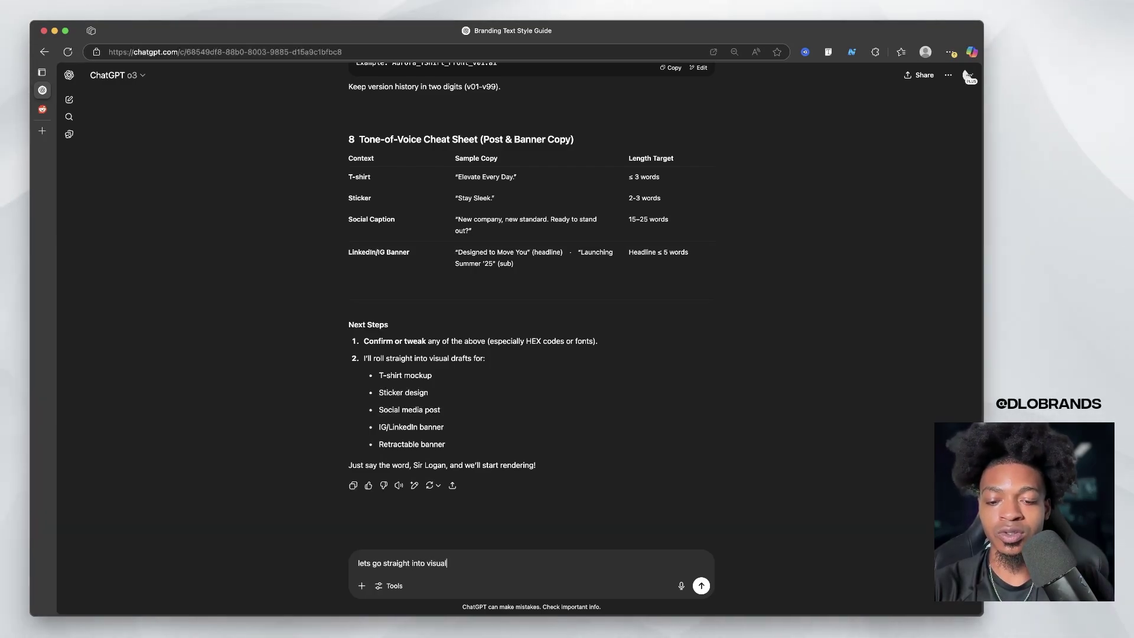
pyautogui.write(' drafts')
pyautogui.press('Return')
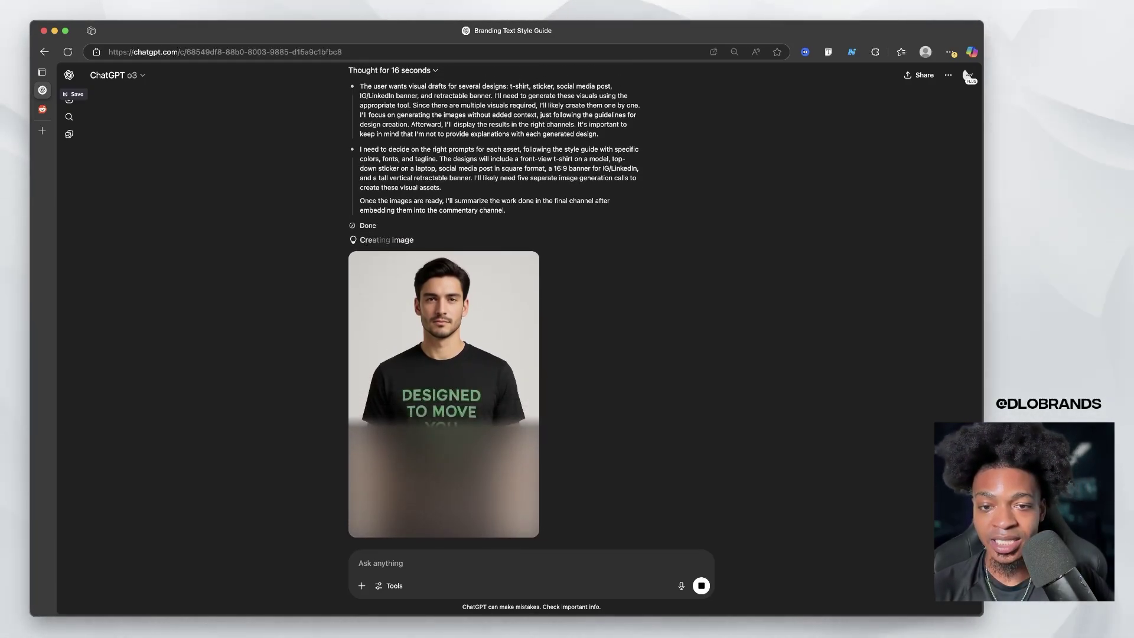
# Review the style guide's next steps and the generated t-shirt mockup image in the chat.
pyautogui.scroll(10, 968, 75)
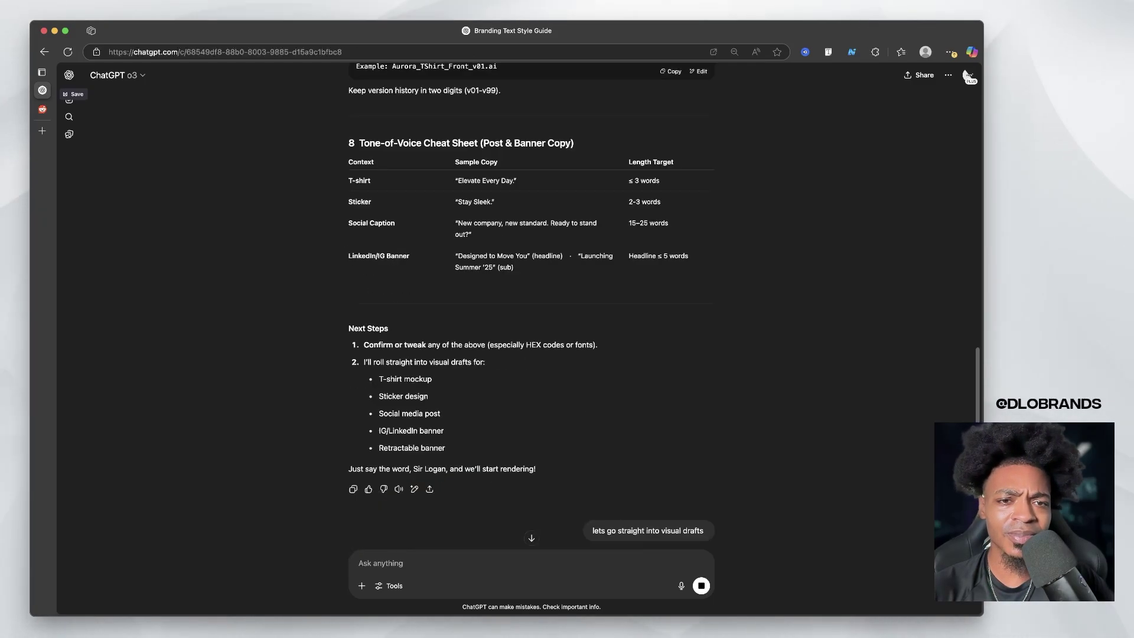
pyautogui.scroll(15, 968, 76)
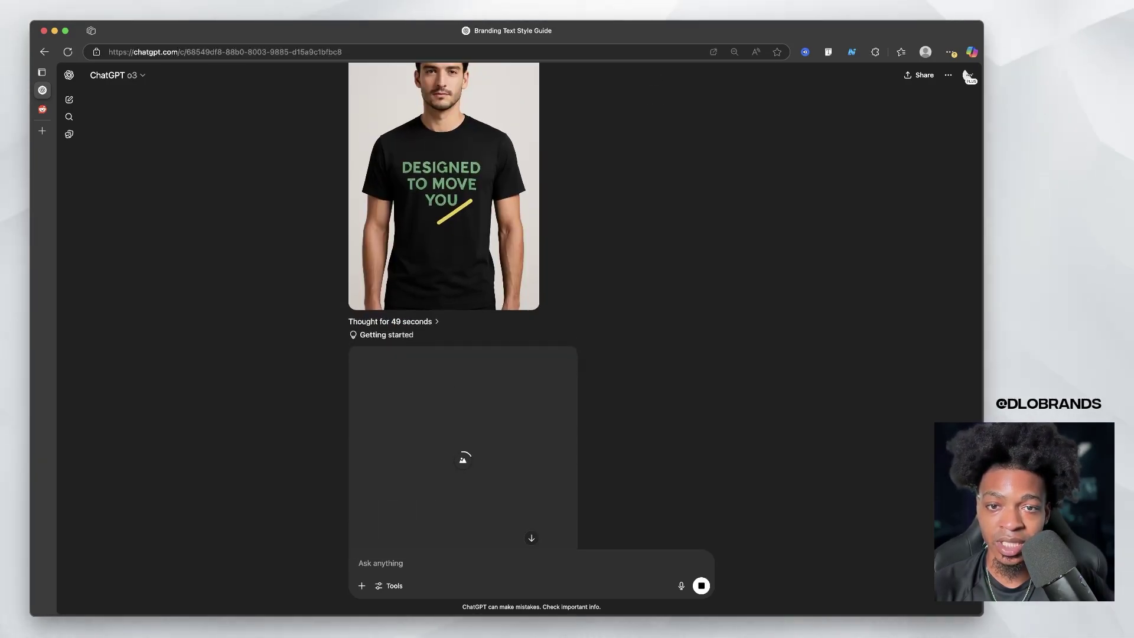
pyautogui.scroll(3, 521, 308)
pyautogui.scroll(-1, 520, 307)
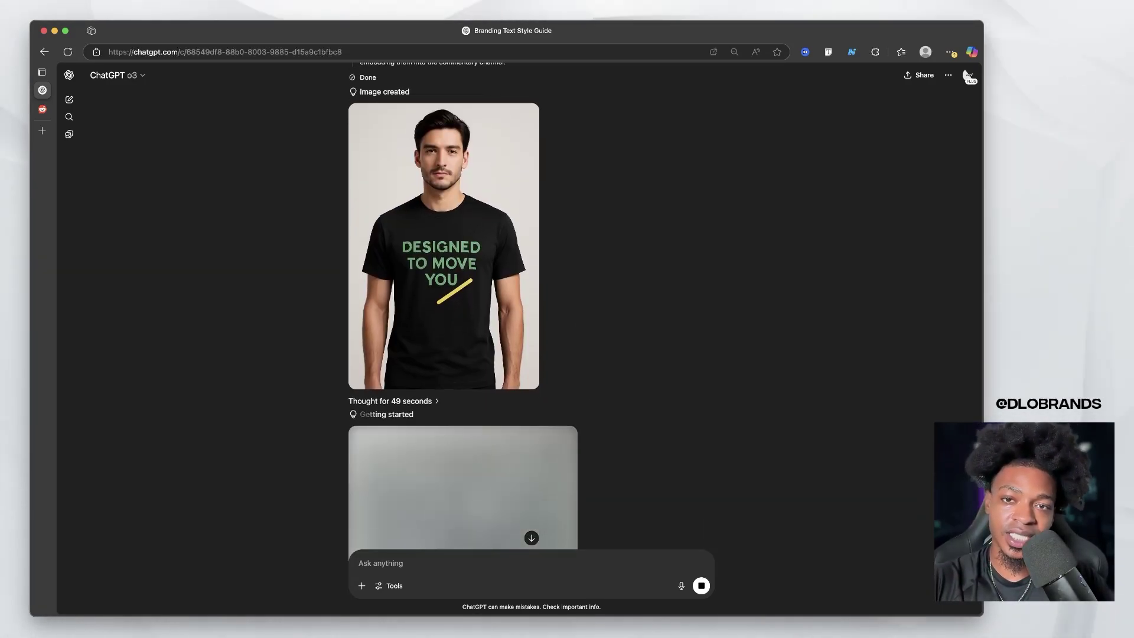
# Examine the t-shirt mockup alongside the laptop sticker draft being generated beneath it.
pyautogui.scroll(-1, 520, 308)
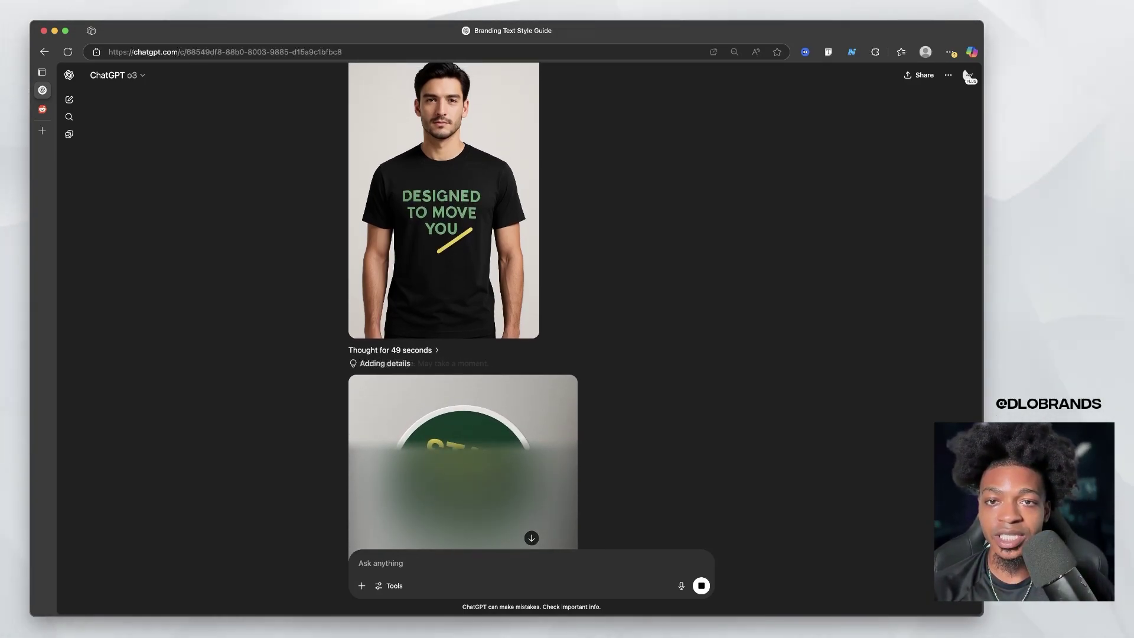
pyautogui.scroll(3, 463, 312)
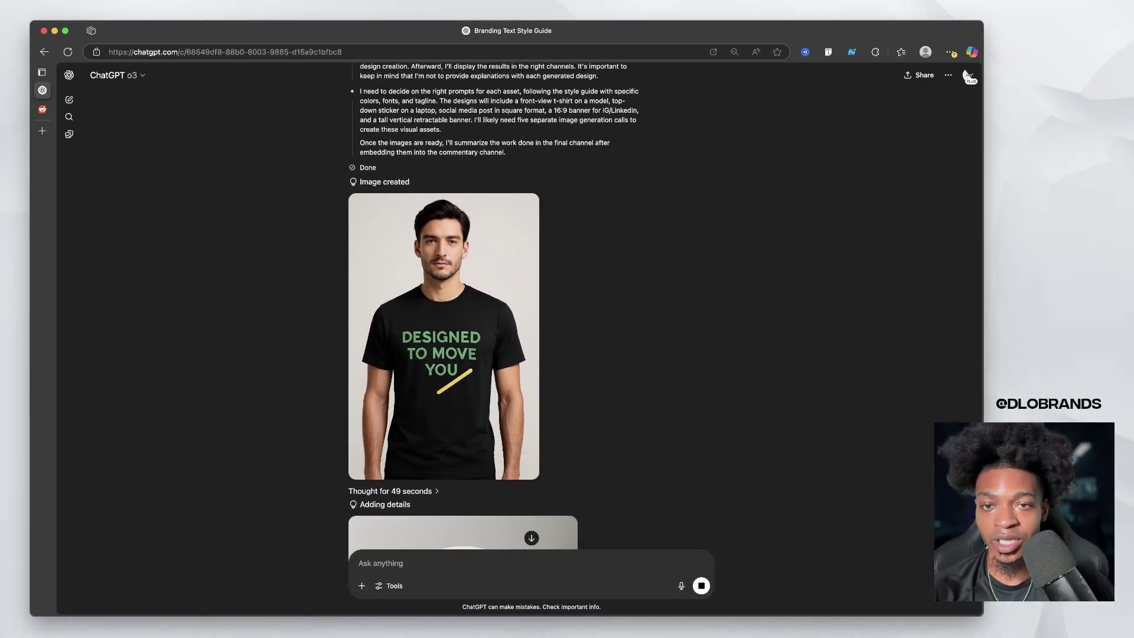
pyautogui.scroll(-4, 452, 337)
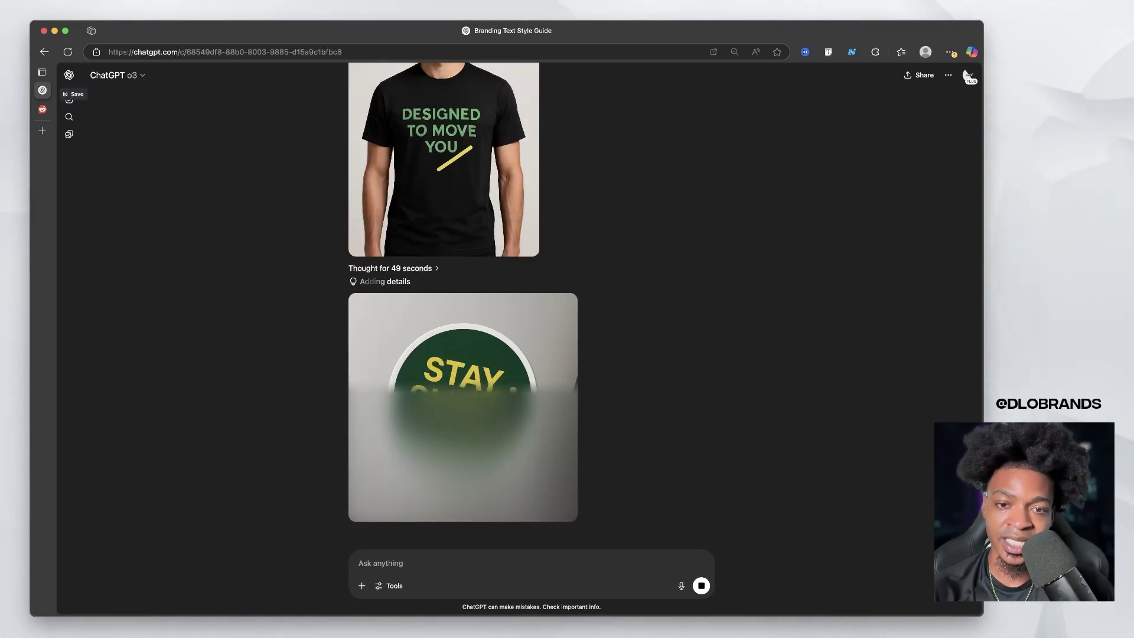
pyautogui.scroll(2, 463, 308)
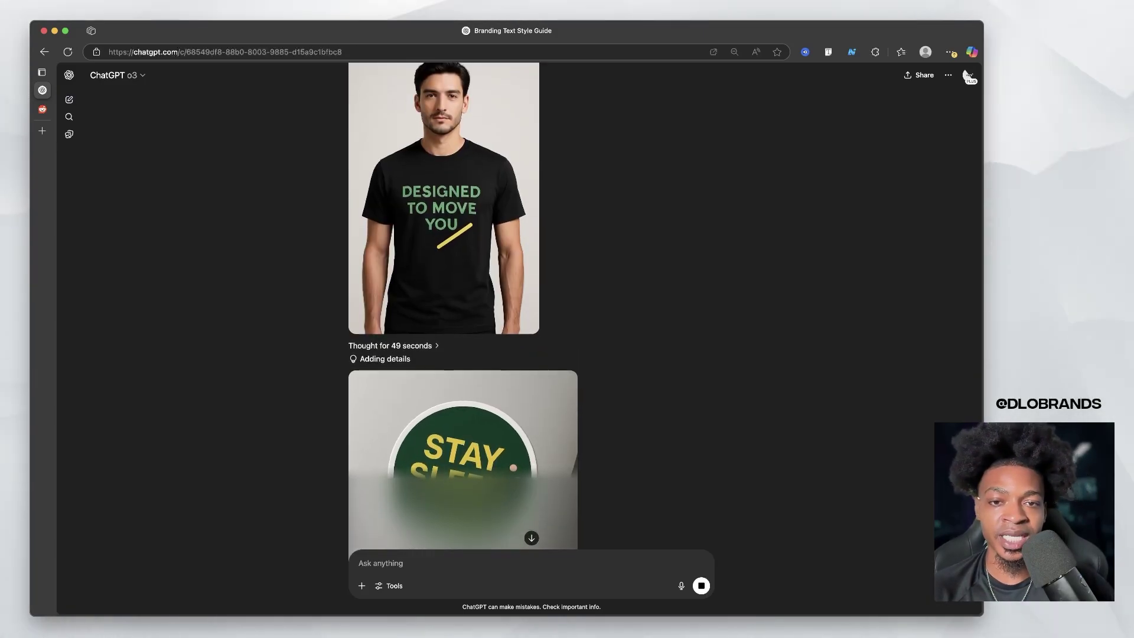
# Reread the text style guide's brand essence, color system, typography, voice and copy, and layout sections.
pyautogui.scroll(20, 463, 307)
pyautogui.scroll(-4, 462, 307)
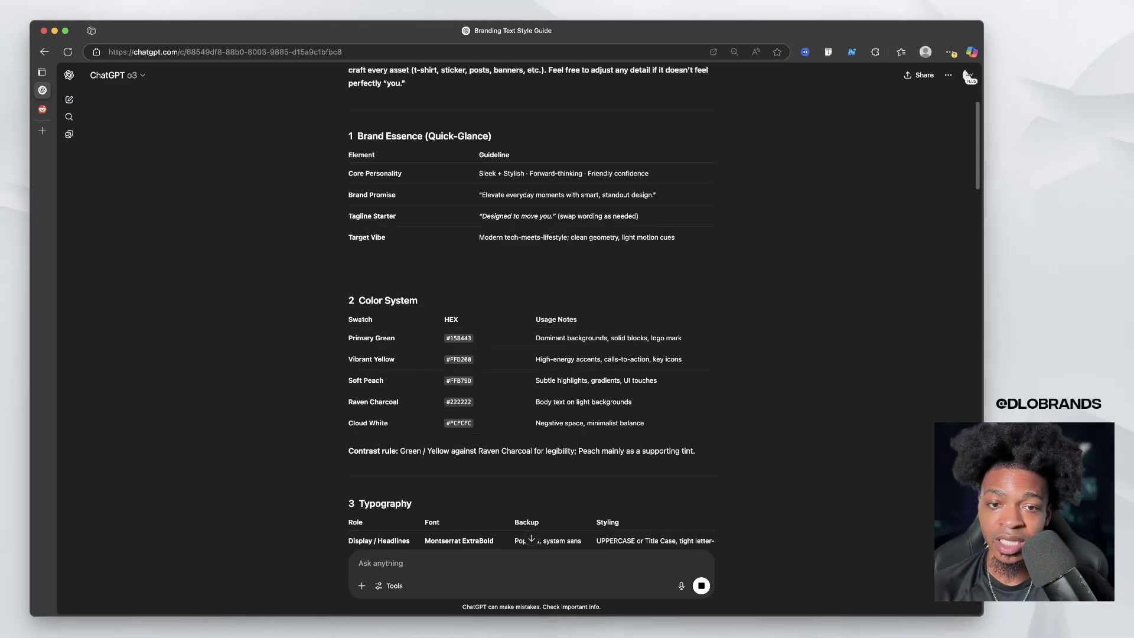
pyautogui.scroll(-4, 462, 308)
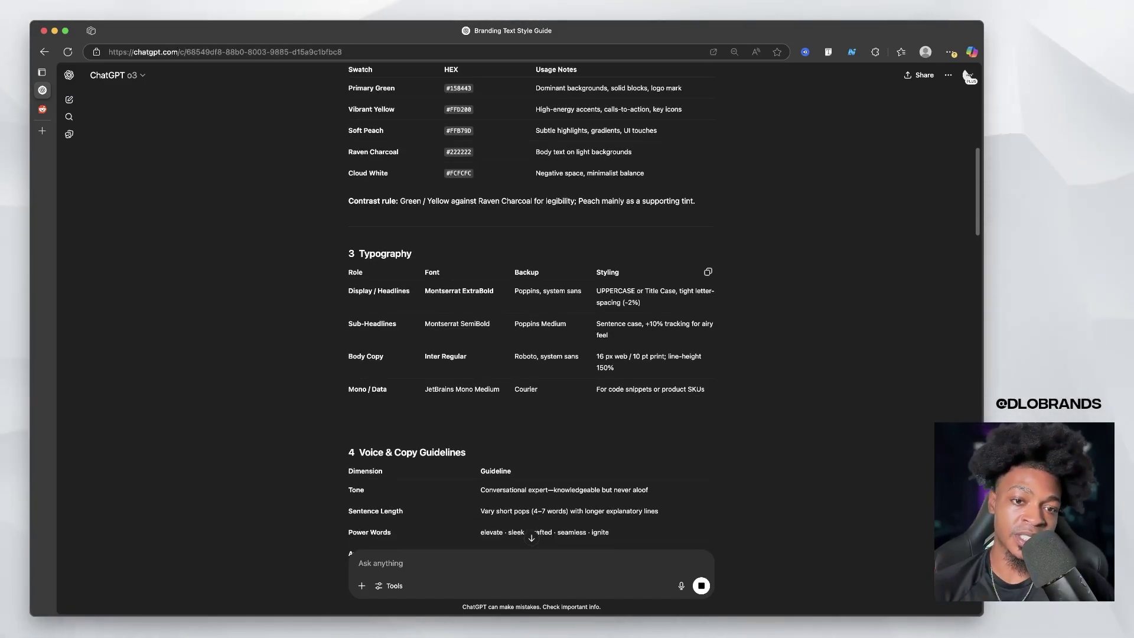
pyautogui.scroll(-4, 462, 307)
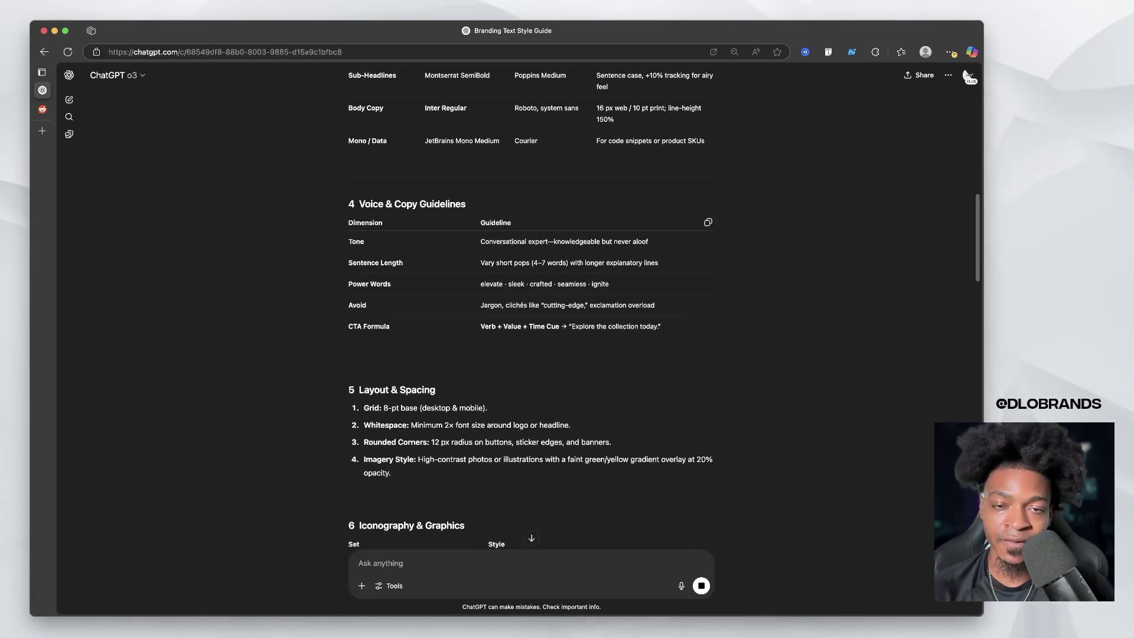
pyautogui.scroll(-20, 463, 307)
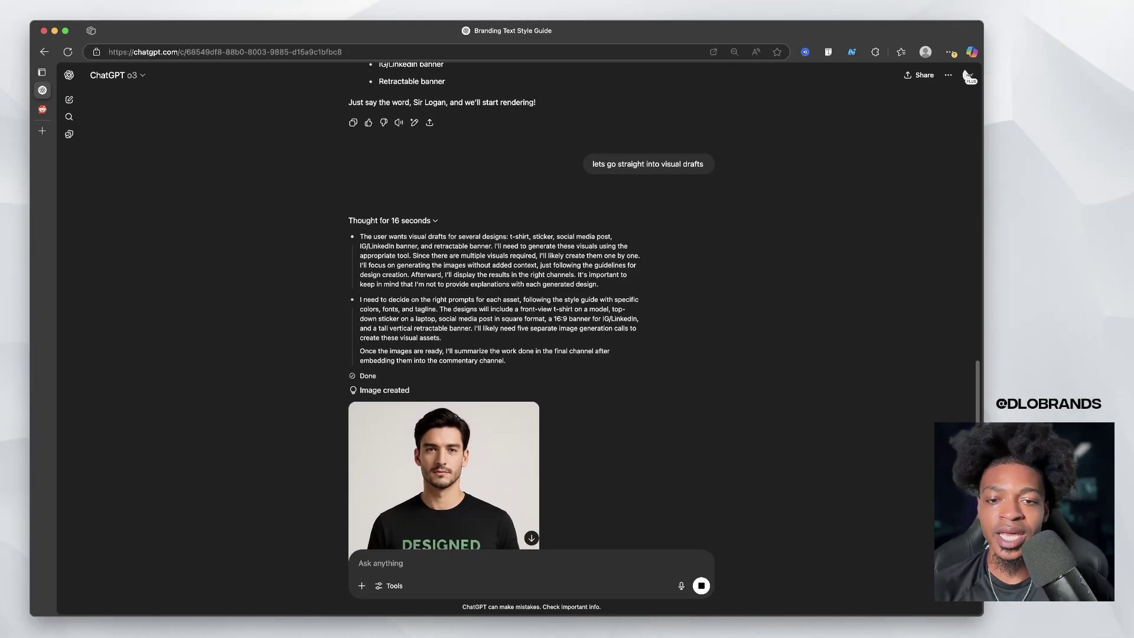
# Review the "Stay Sleek" laptop sticker mockup and the square social post draft below it.
pyautogui.scroll(-2, 462, 311)
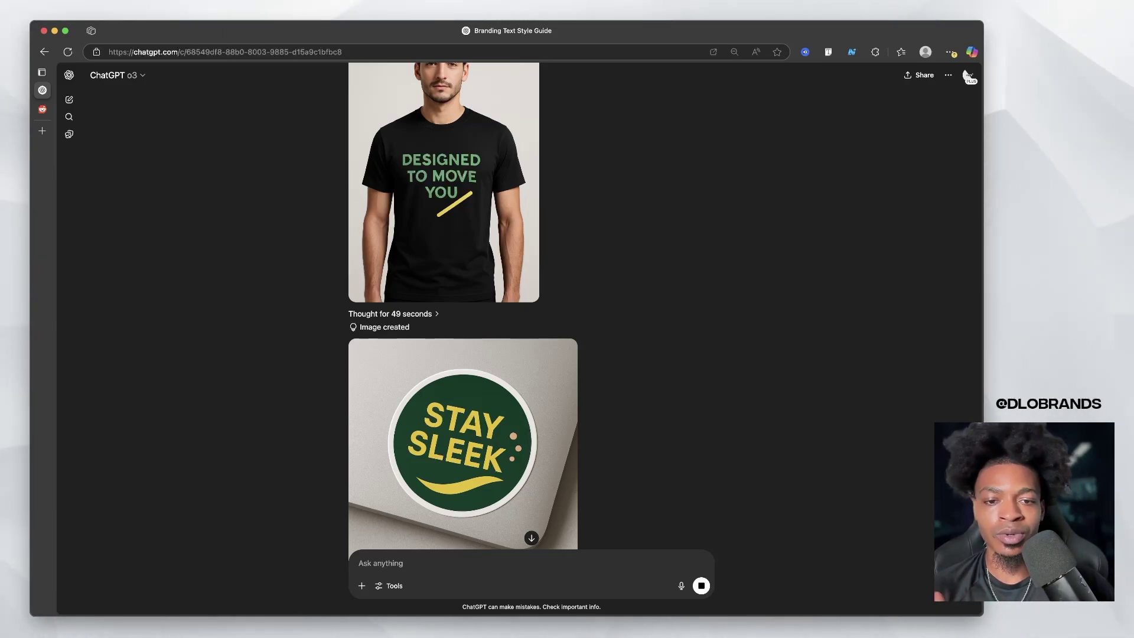
pyautogui.scroll(-1, 463, 308)
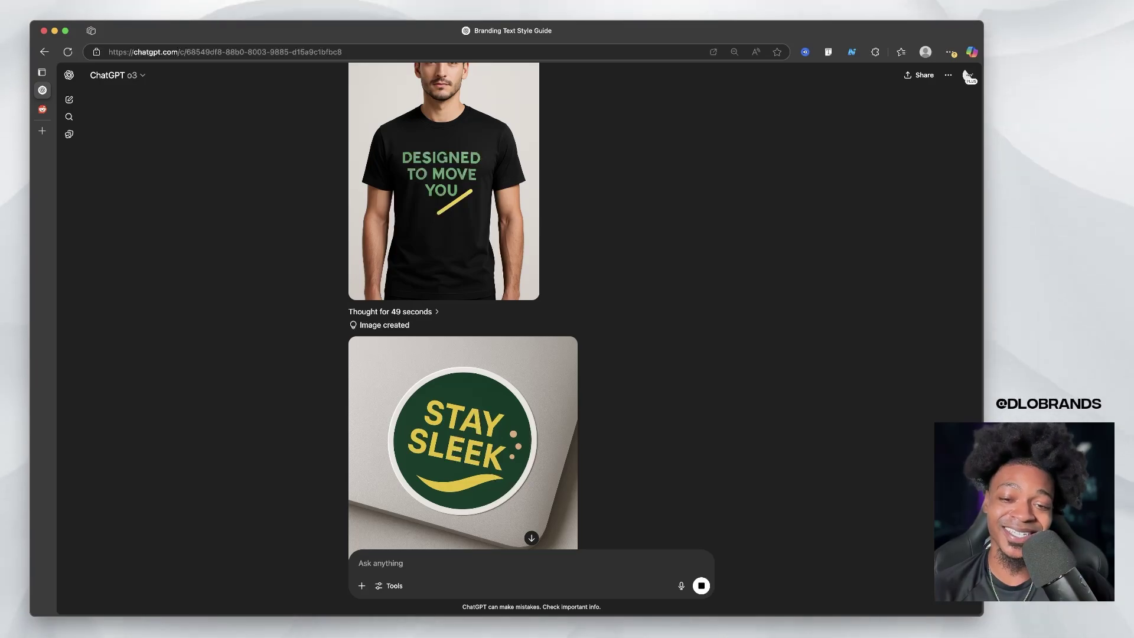
pyautogui.scroll(-5, 463, 308)
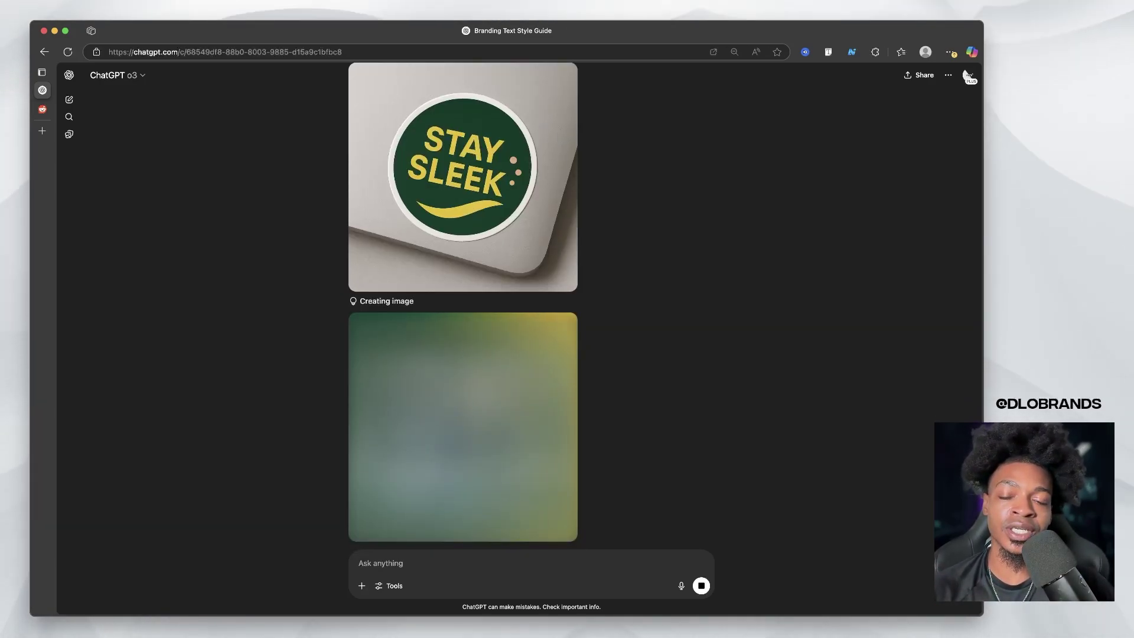
pyautogui.scroll(-1, 463, 307)
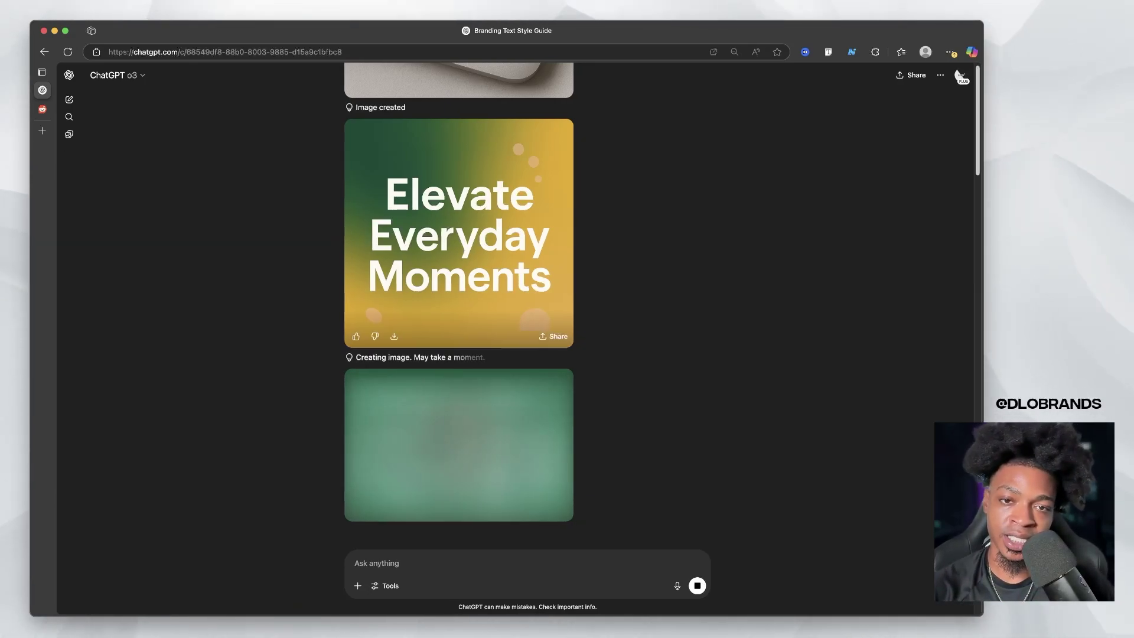
# Inspect the "Elevate Everyday Moments" social post image enlarged and return to the chat.
pyautogui.scroll(1, 459, 259)
pyautogui.click(459, 264)
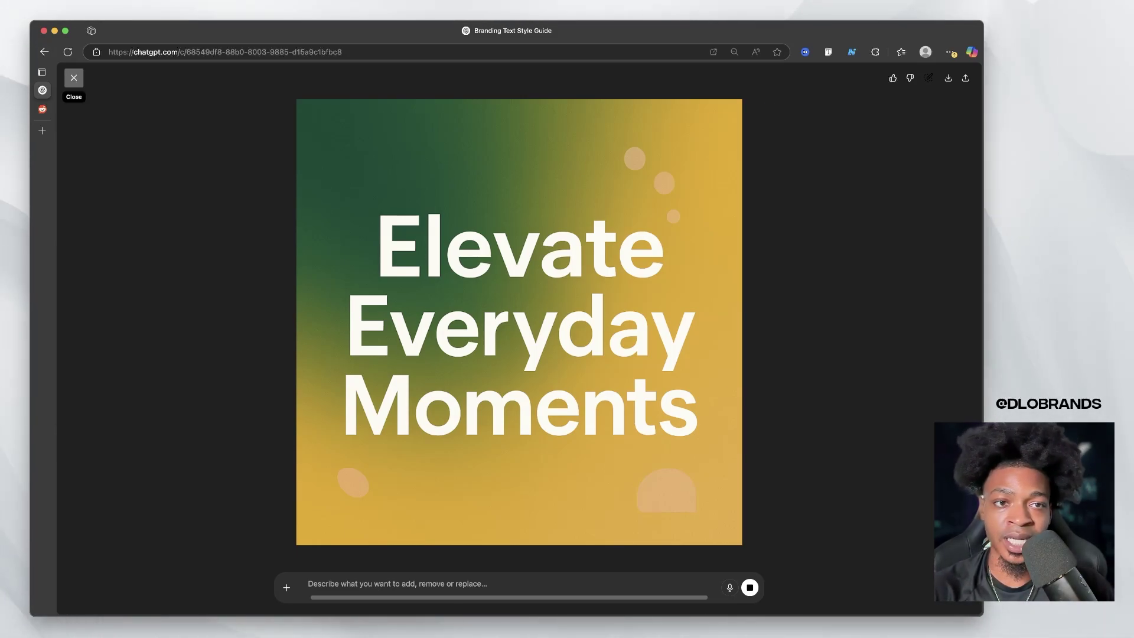
pyautogui.click(73, 78)
# Compare the t-shirt, sticker and social post drafts with each other and with the green banner being generated.
pyautogui.scroll(5, 464, 308)
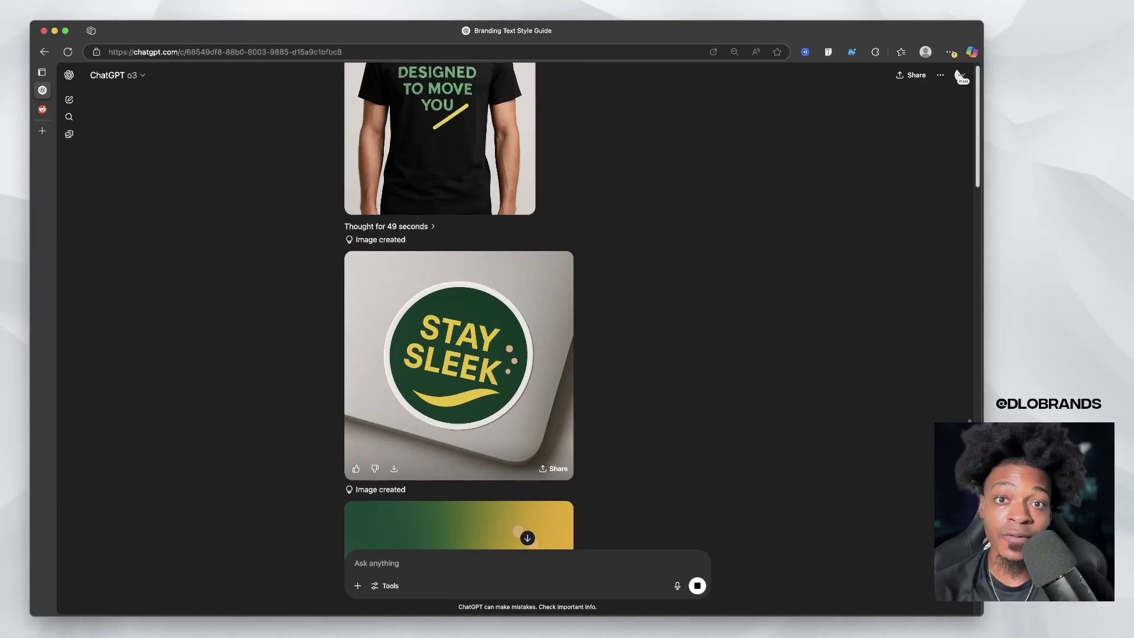
pyautogui.scroll(-10, 461, 307)
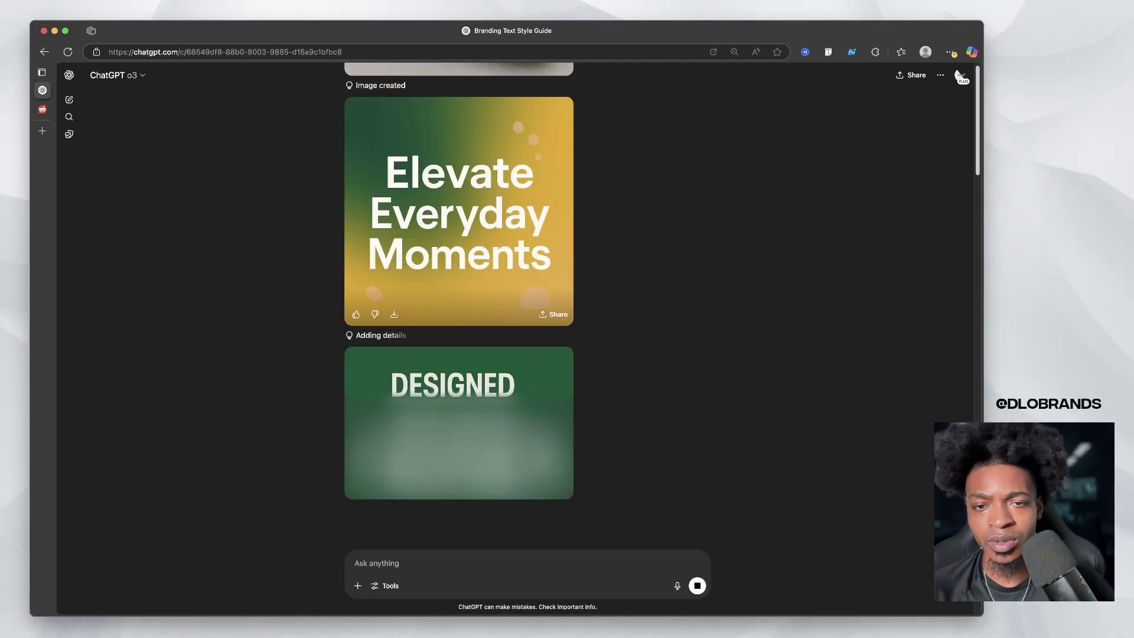
pyautogui.scroll(2, 459, 294)
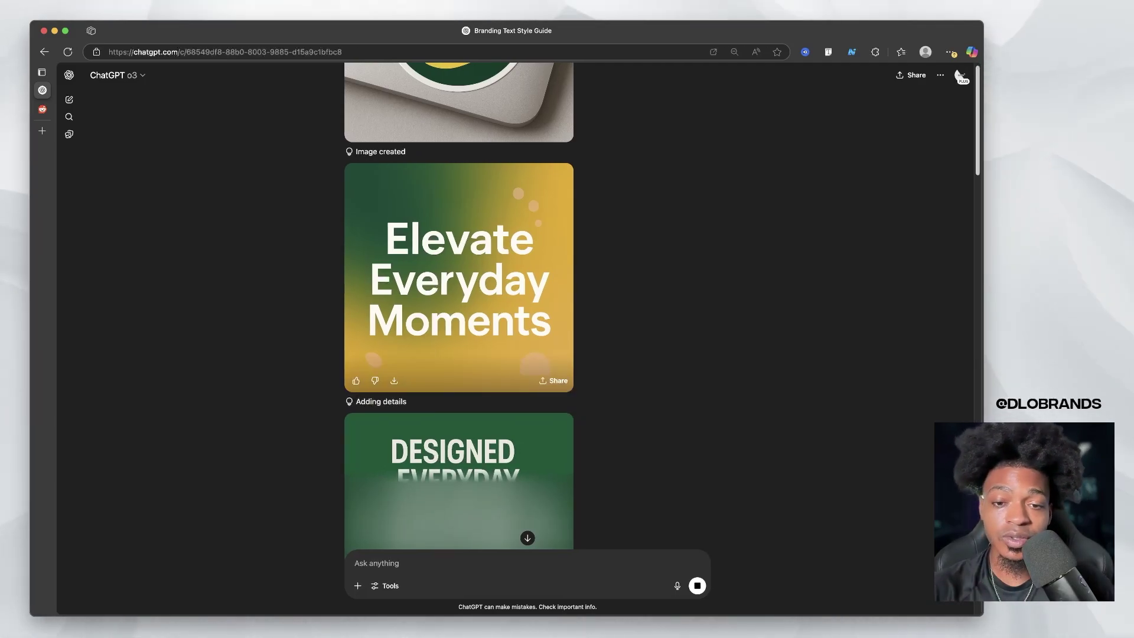
pyautogui.scroll(-2, 459, 266)
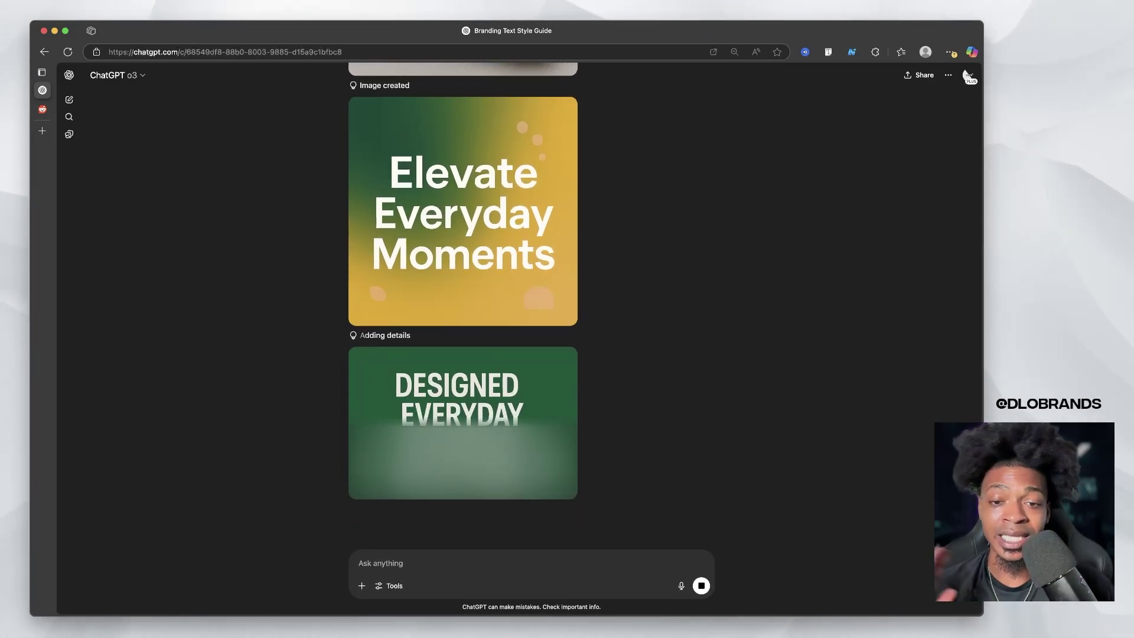
pyautogui.scroll(3, 459, 267)
pyautogui.scroll(10, 460, 266)
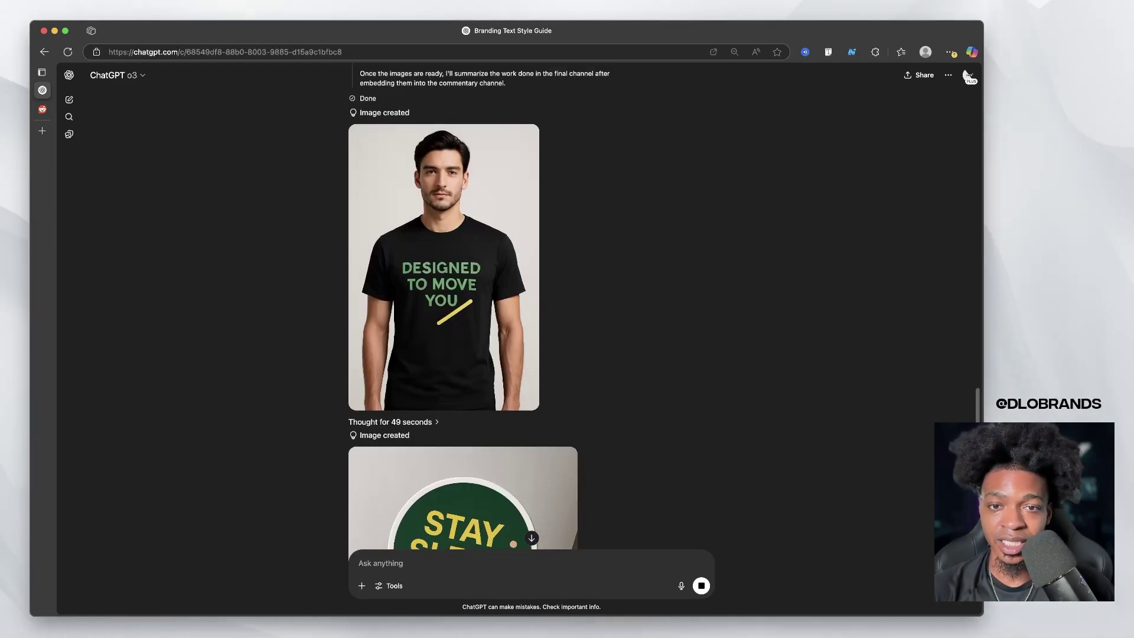
pyautogui.scroll(-2, 459, 266)
pyautogui.scroll(-10, 459, 266)
pyautogui.scroll(12, 459, 266)
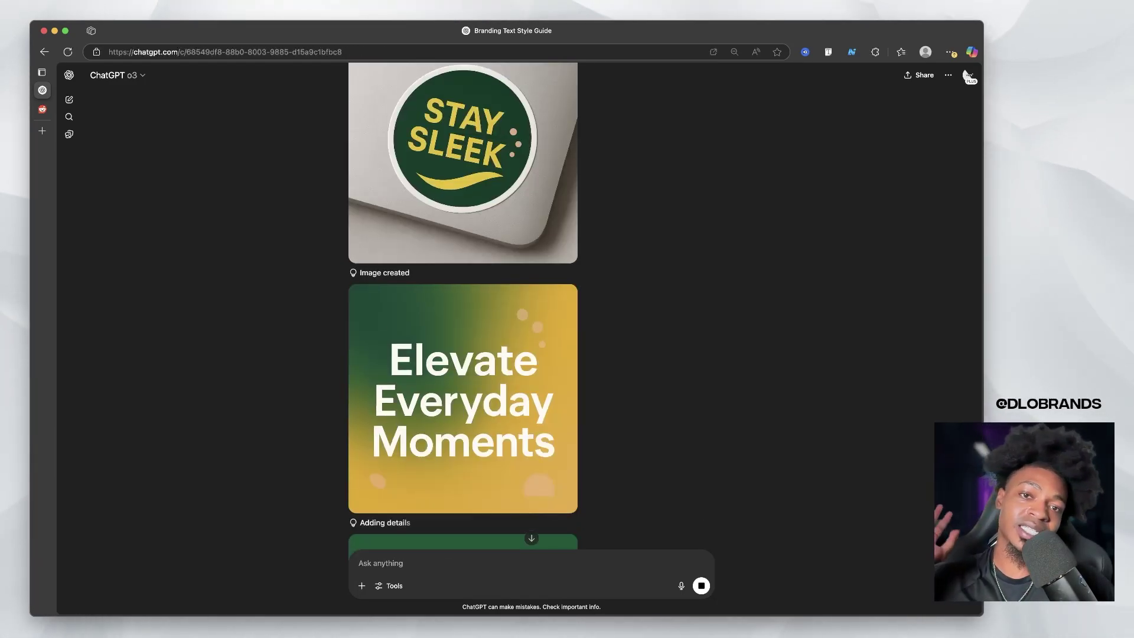
pyautogui.scroll(3, 472, 307)
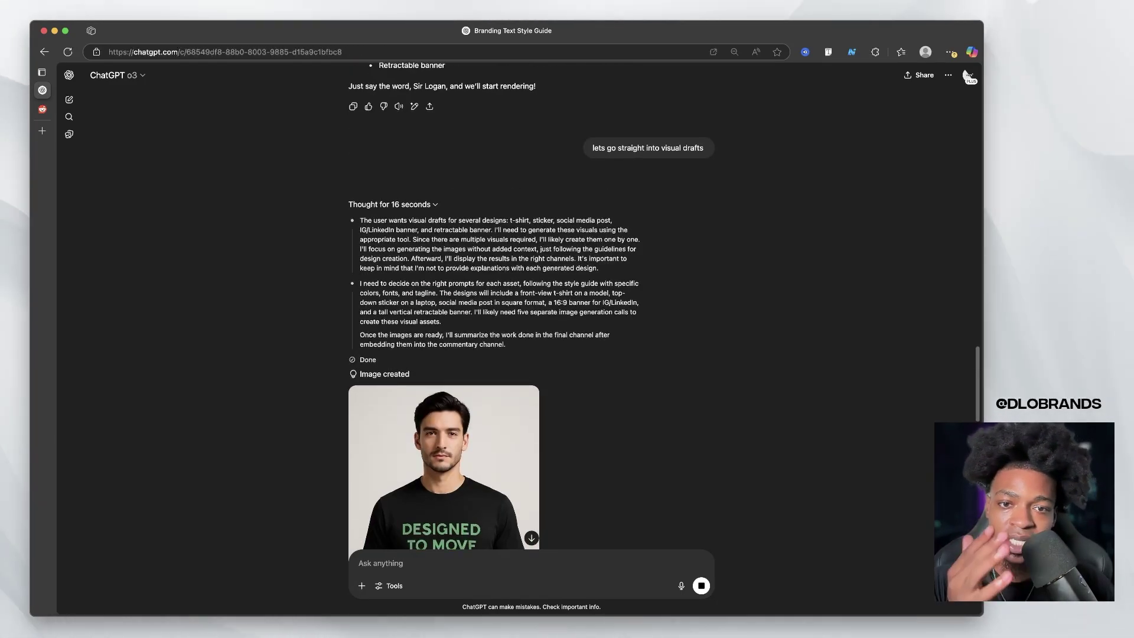
pyautogui.scroll(-15, 463, 311)
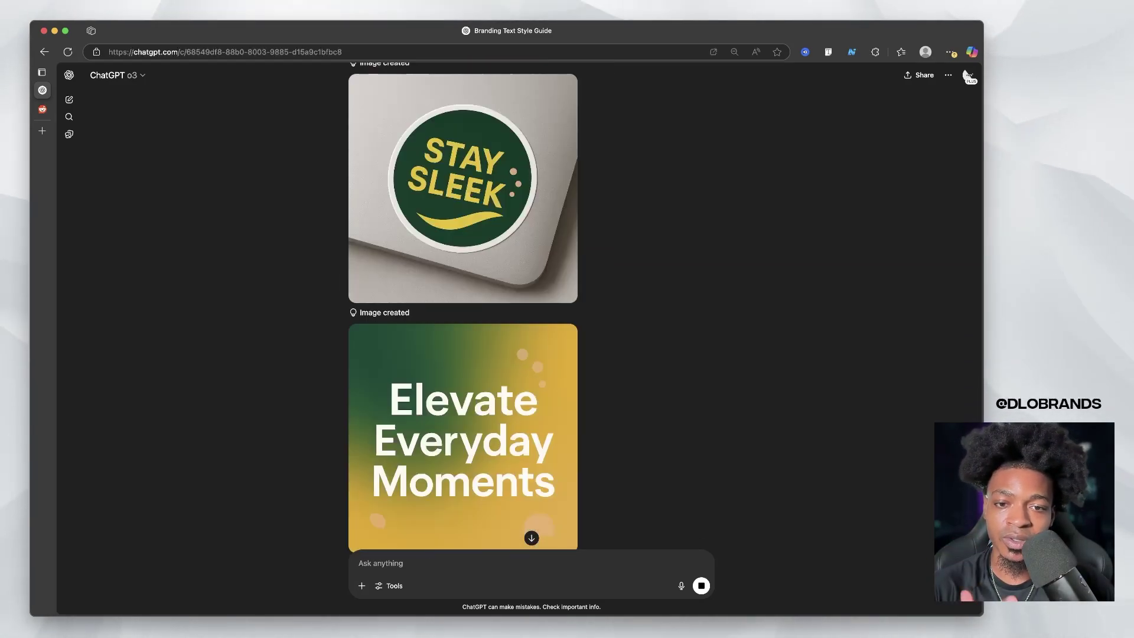
pyautogui.scroll(10, 464, 295)
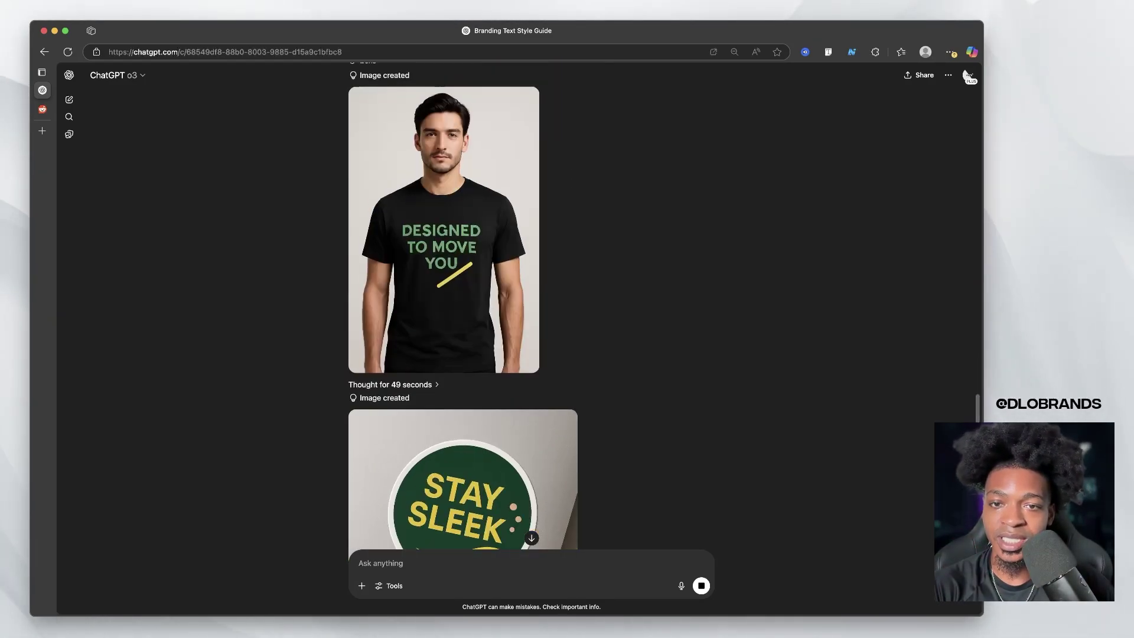
pyautogui.scroll(-3, 464, 295)
pyautogui.scroll(-8, 464, 295)
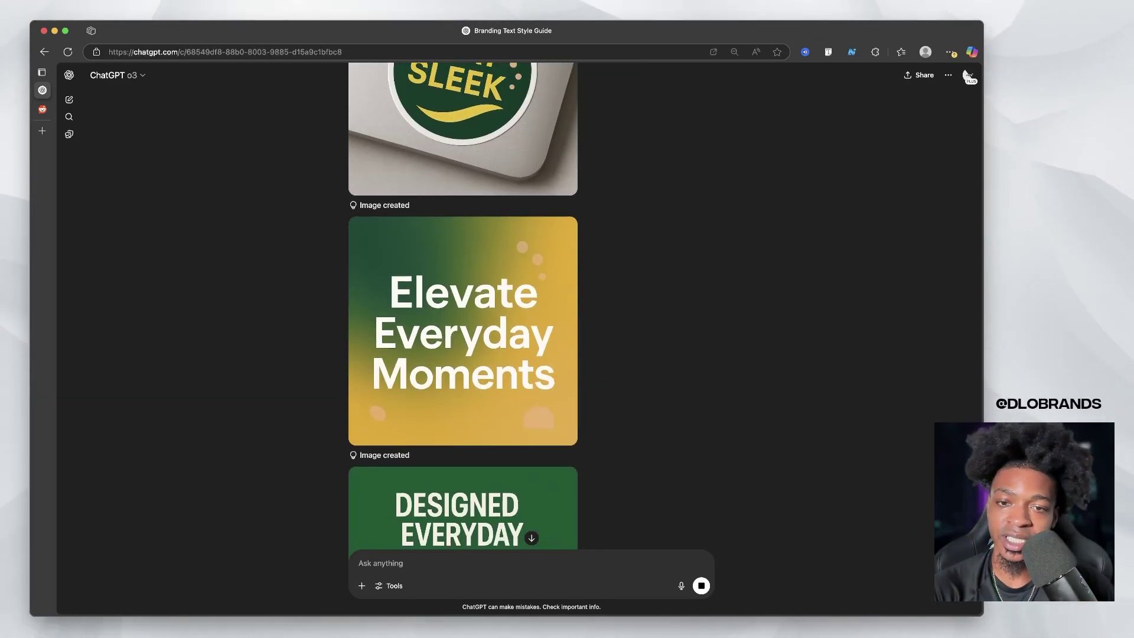
# Review the "Designed Everyday Moments" banner against the social post, sticker and t-shirt drafts.
pyautogui.scroll(1, 463, 296)
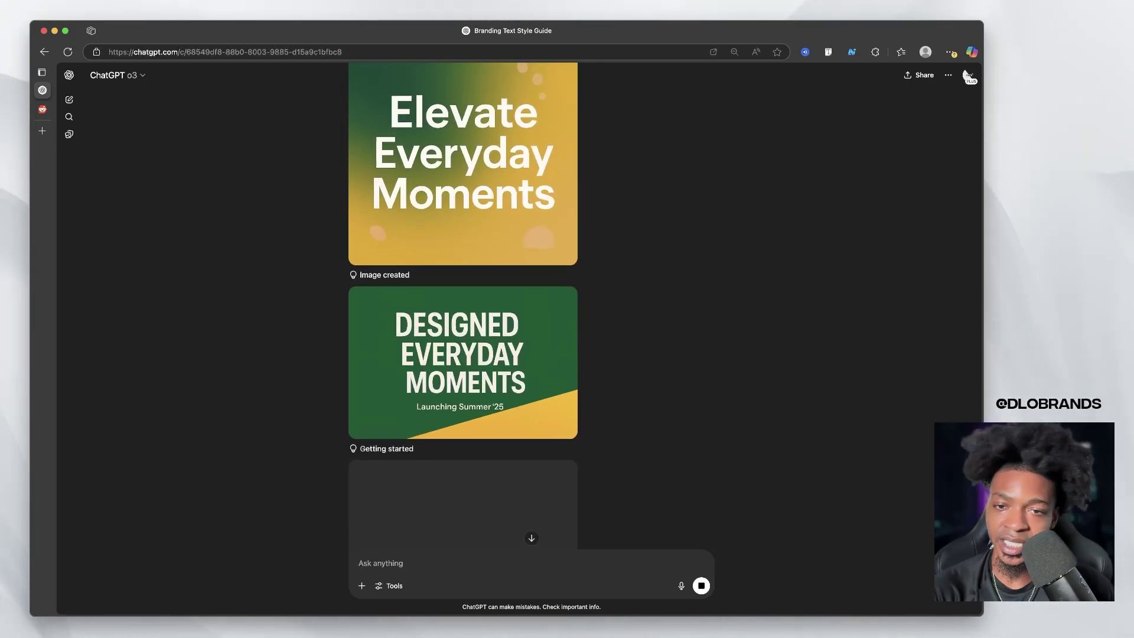
pyautogui.scroll(-3, 464, 296)
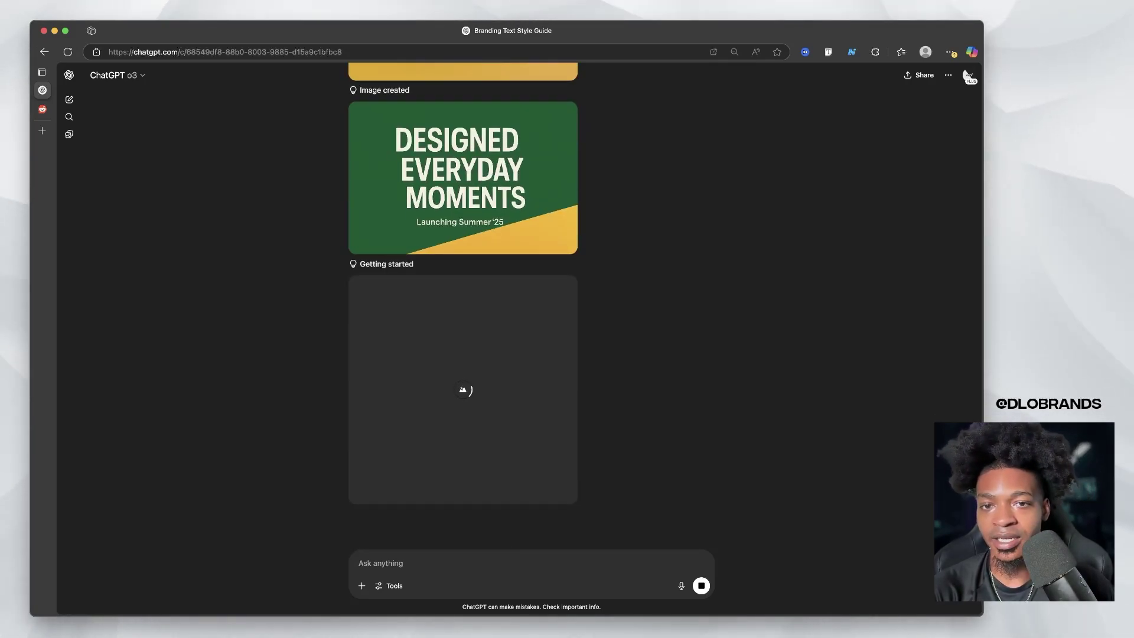
pyautogui.scroll(4, 463, 295)
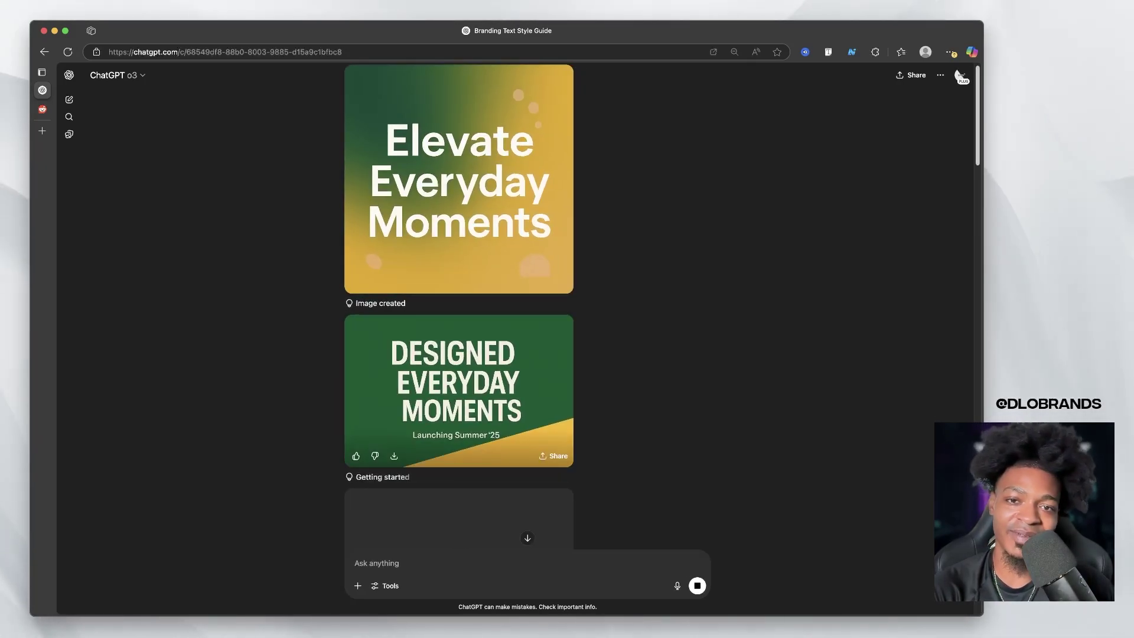
pyautogui.scroll(9, 463, 295)
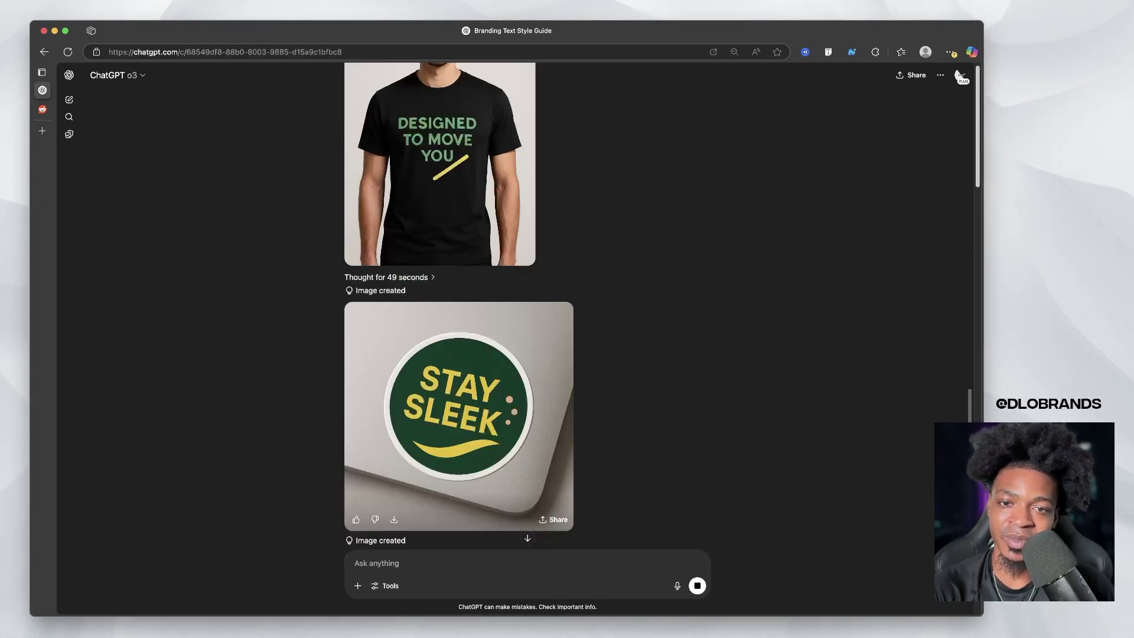
pyautogui.scroll(3, 464, 295)
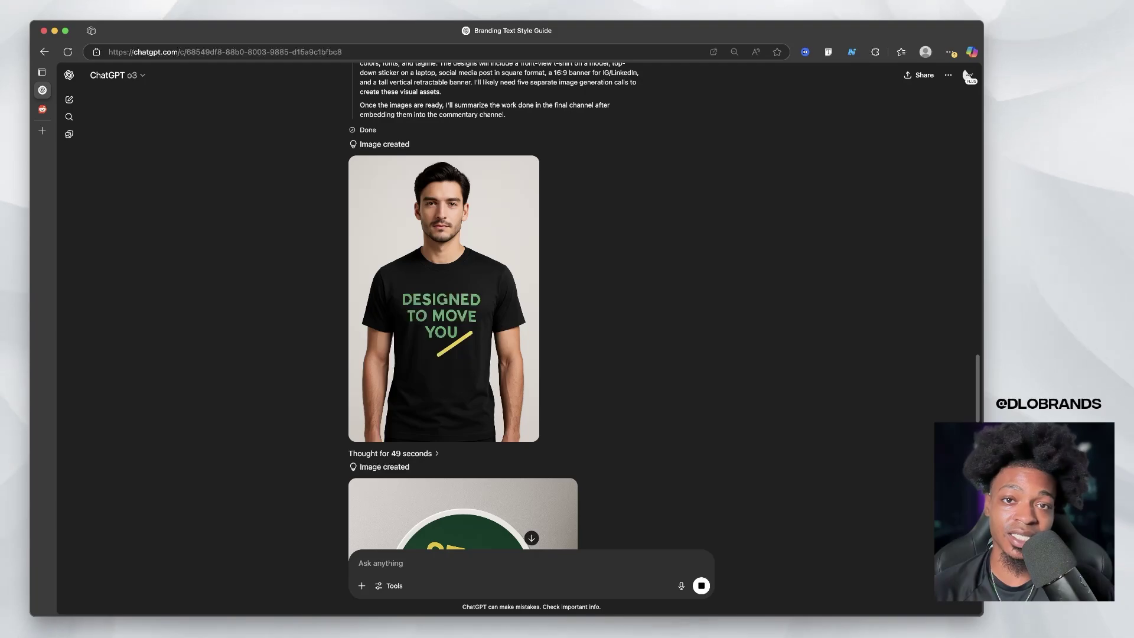
# Check the tall retractable banner draft being generated and look back over the earlier visual drafts.
pyautogui.scroll(-14, 463, 295)
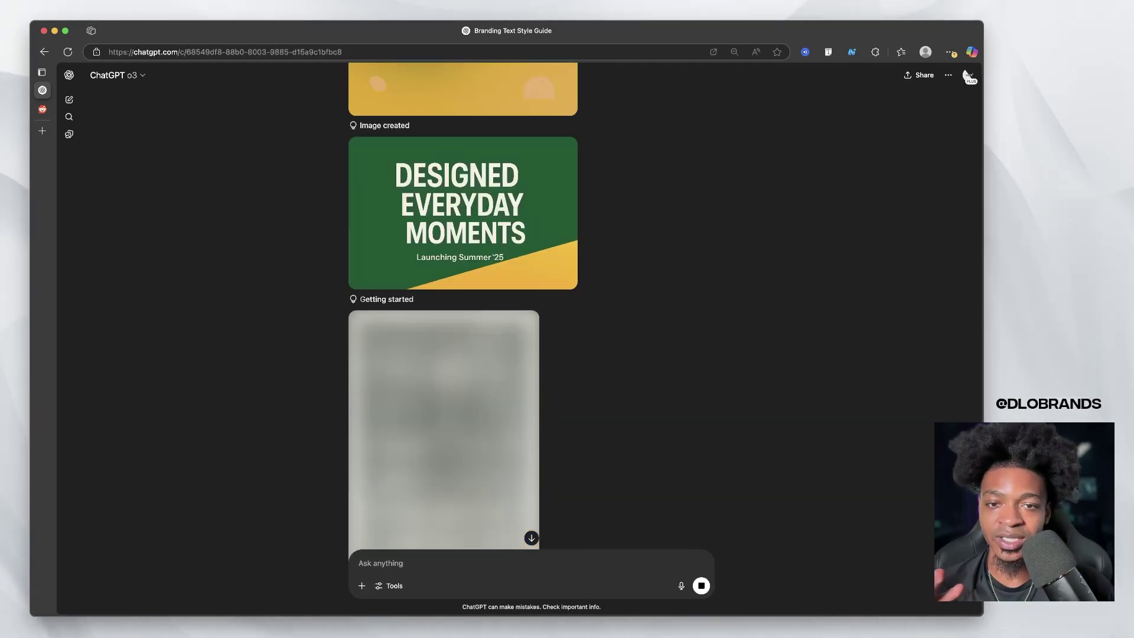
pyautogui.scroll(-2, 464, 295)
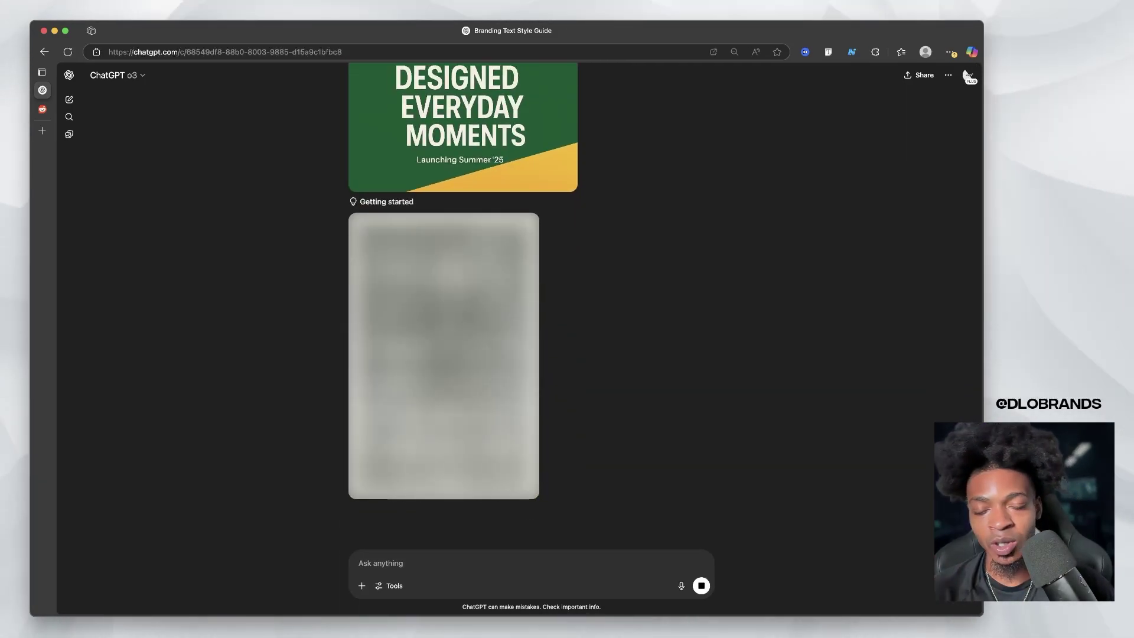
pyautogui.scroll(5, 464, 295)
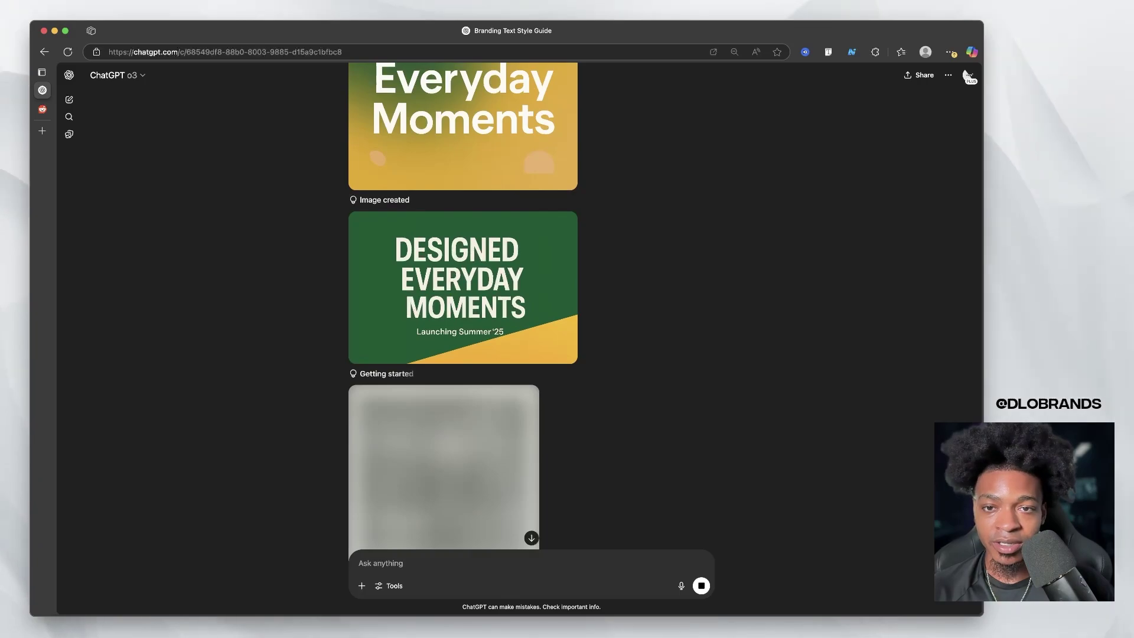
pyautogui.scroll(-5, 463, 295)
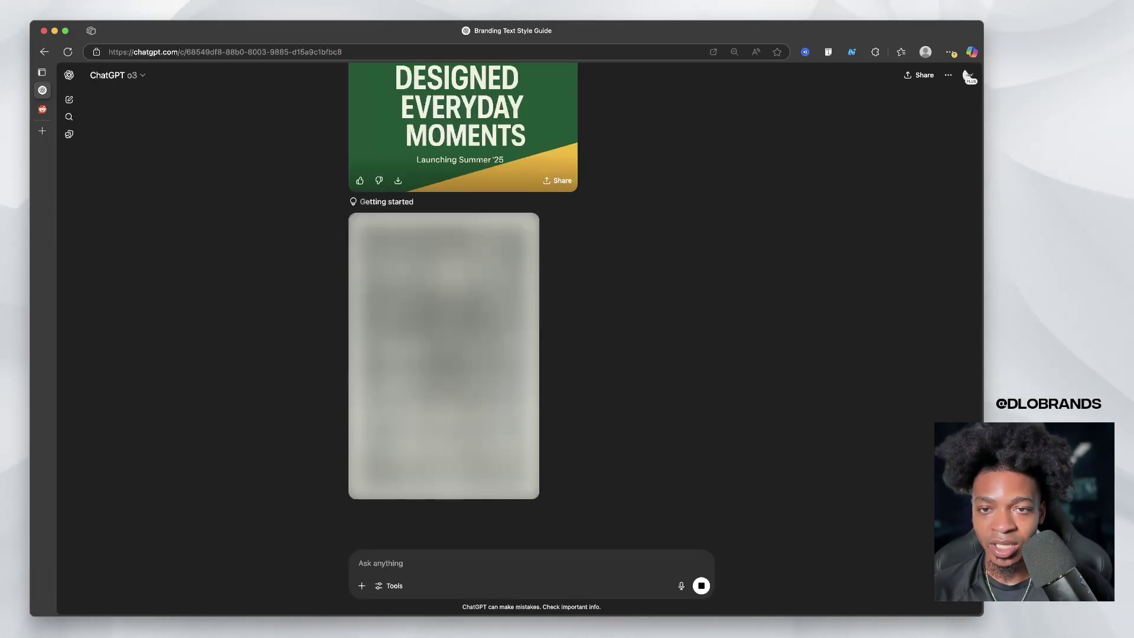
pyautogui.scroll(1, 463, 295)
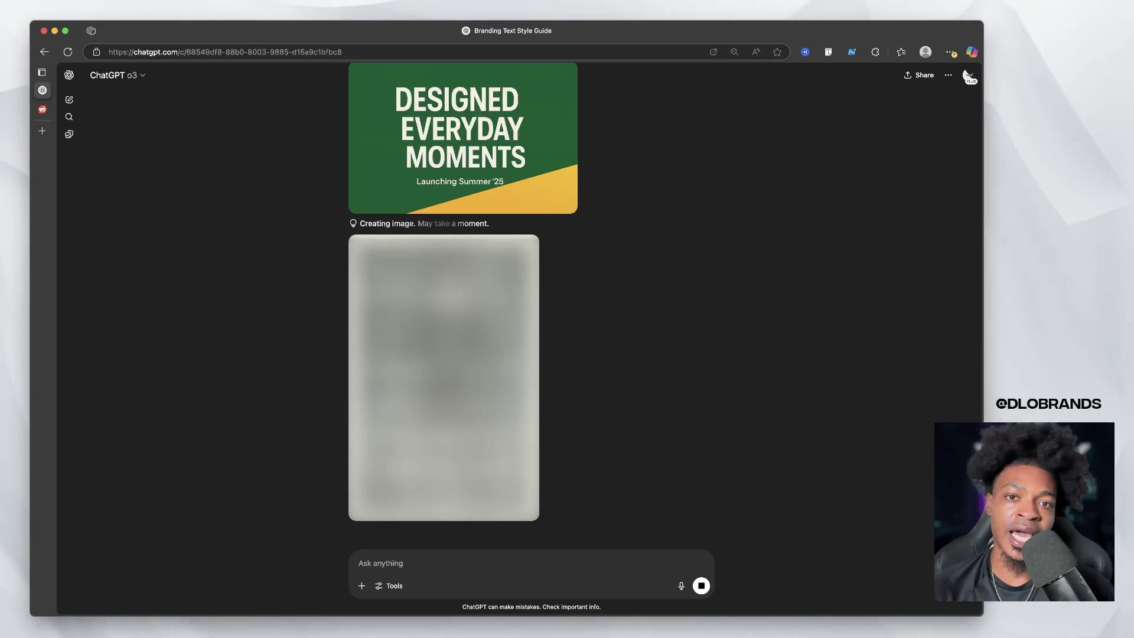
pyautogui.scroll(7, 463, 308)
pyautogui.scroll(8, 463, 312)
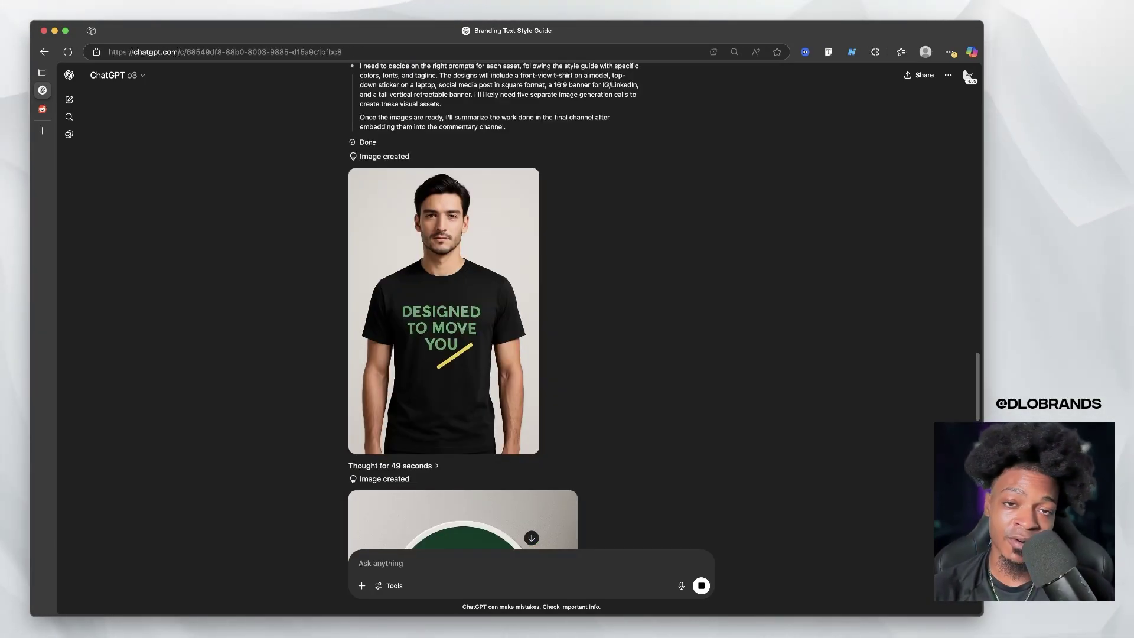
pyautogui.scroll(-15, 463, 308)
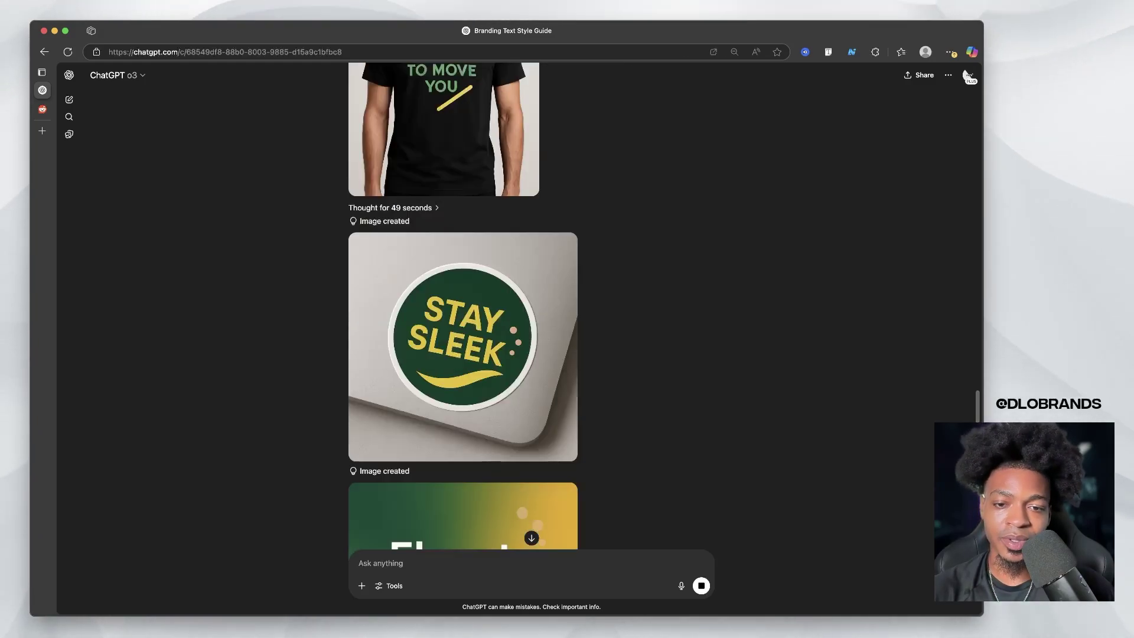
# Follow the retractable banner draft as it is generated and compare it with the green banner and social post drafts.
pyautogui.scroll(2, 464, 307)
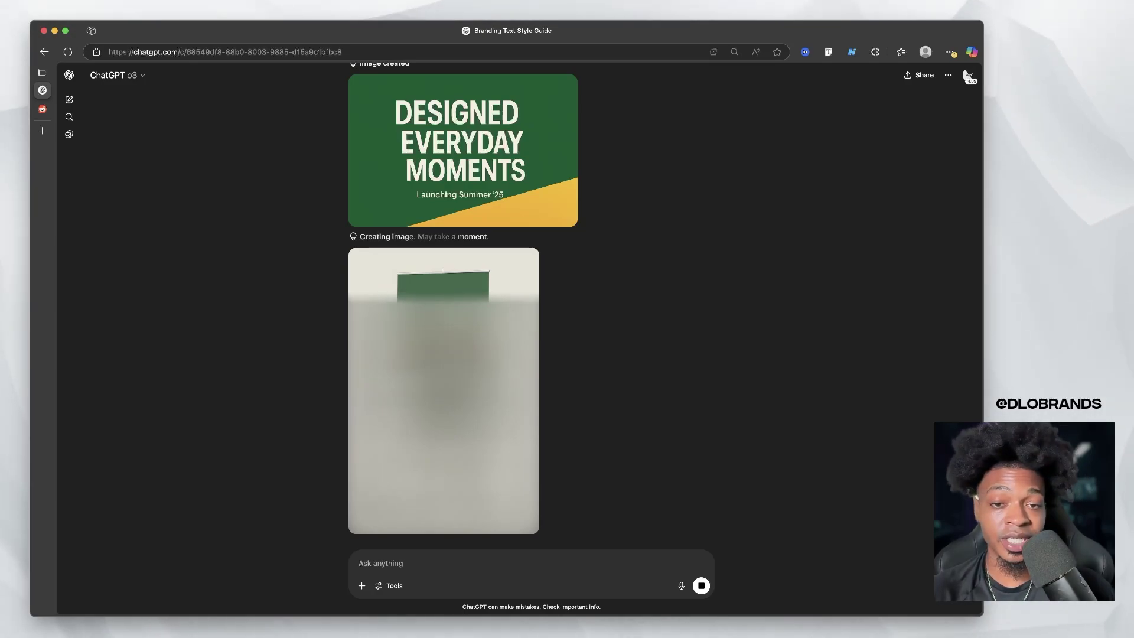
pyautogui.scroll(1, 463, 307)
pyautogui.scroll(5, 463, 308)
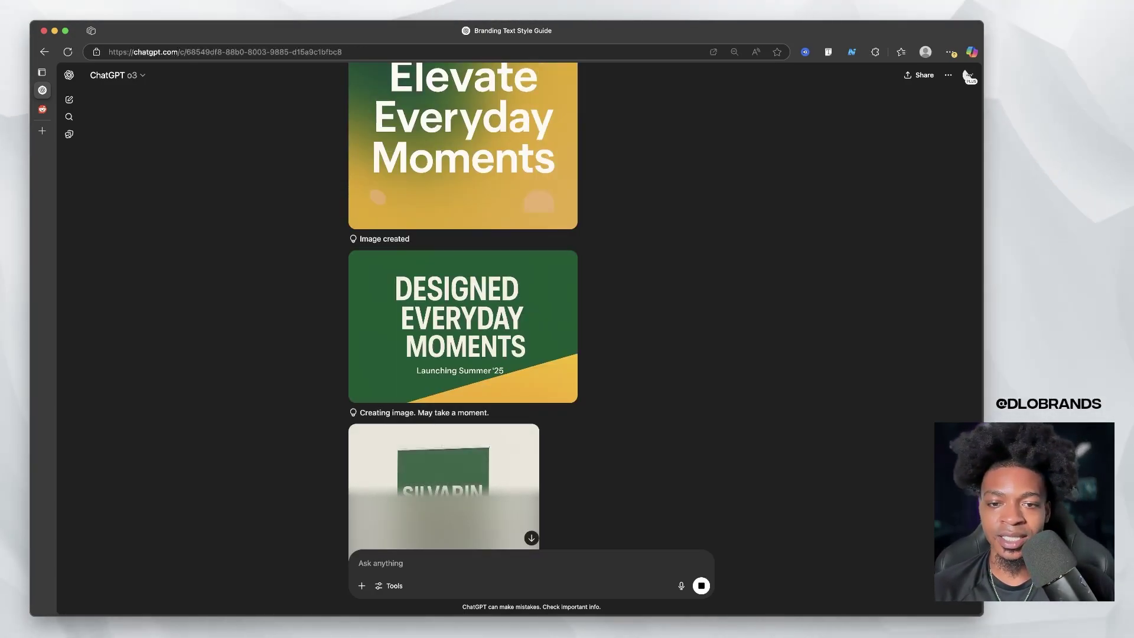
pyautogui.scroll(-6, 463, 308)
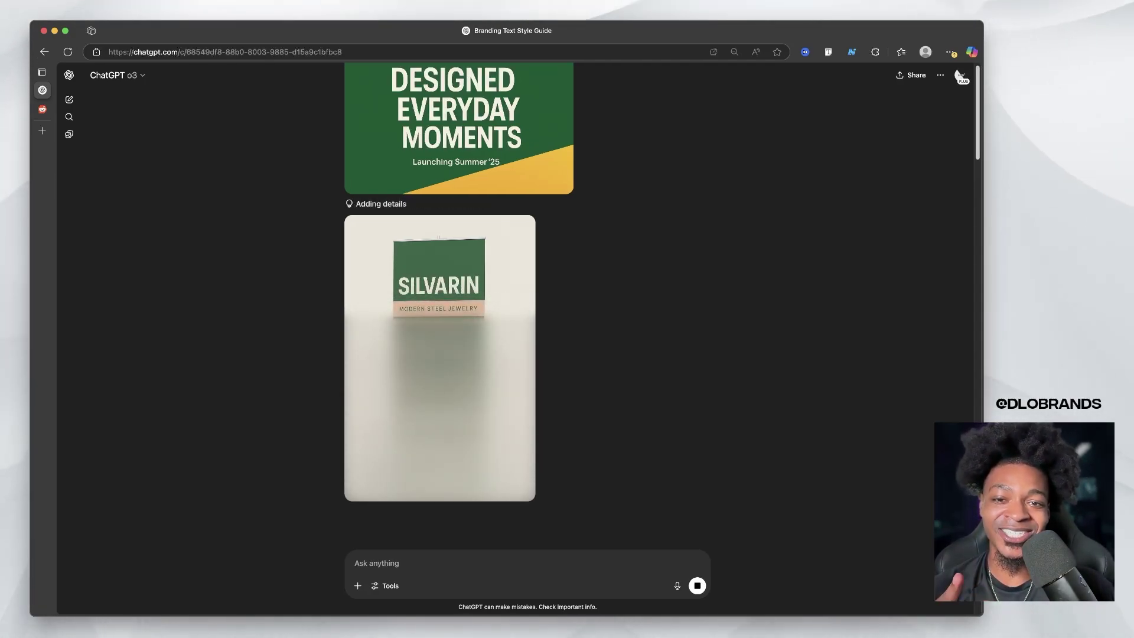
pyautogui.scroll(2, 464, 307)
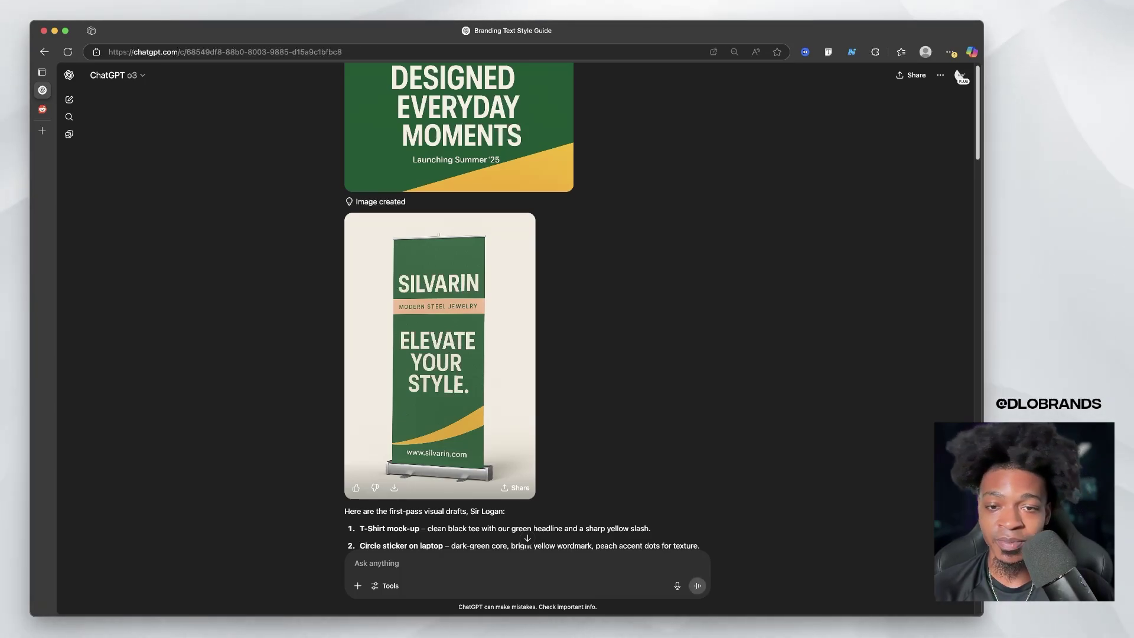
# Review the finished visual drafts against the original branding request at the beginning of the chat.
pyautogui.scroll(15, 529, 313)
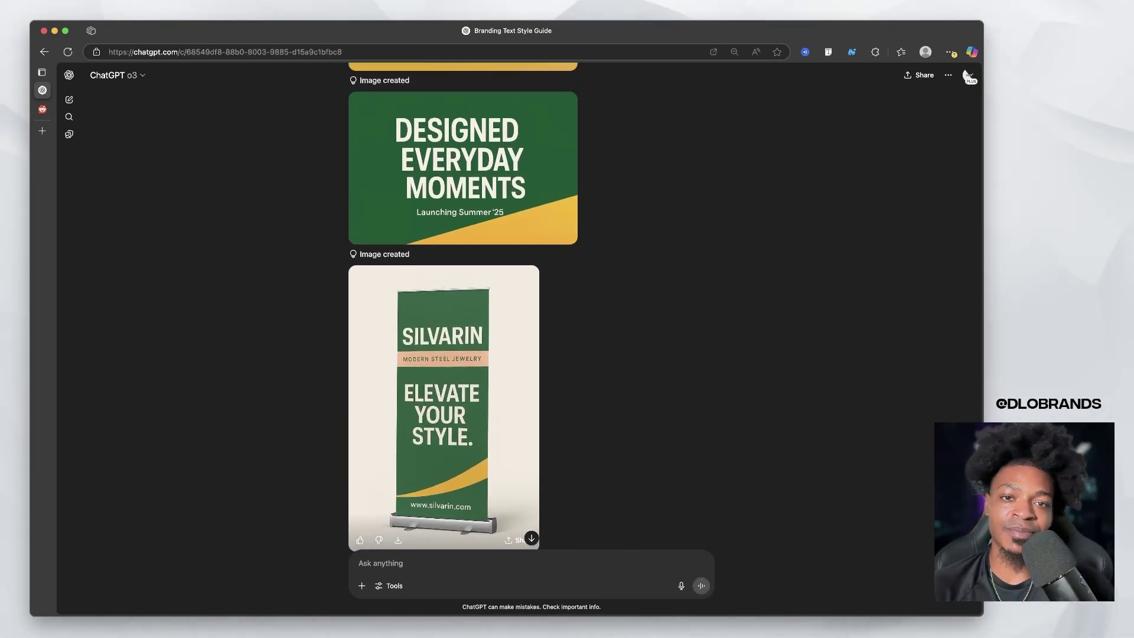
pyautogui.scroll(15, 529, 312)
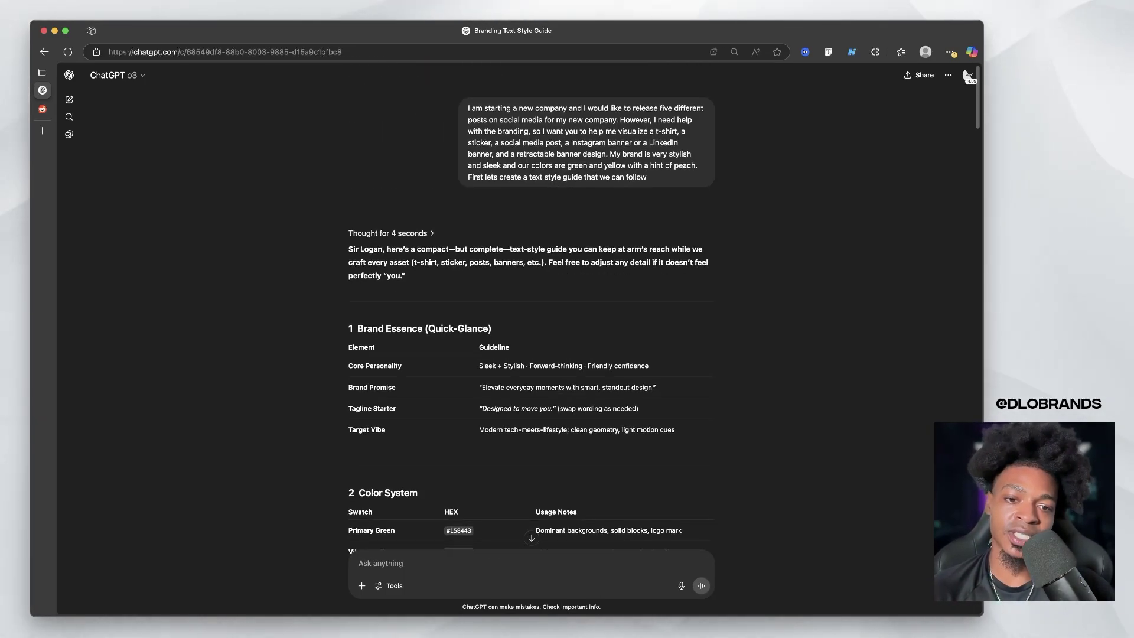
pyautogui.scroll(-20, 529, 313)
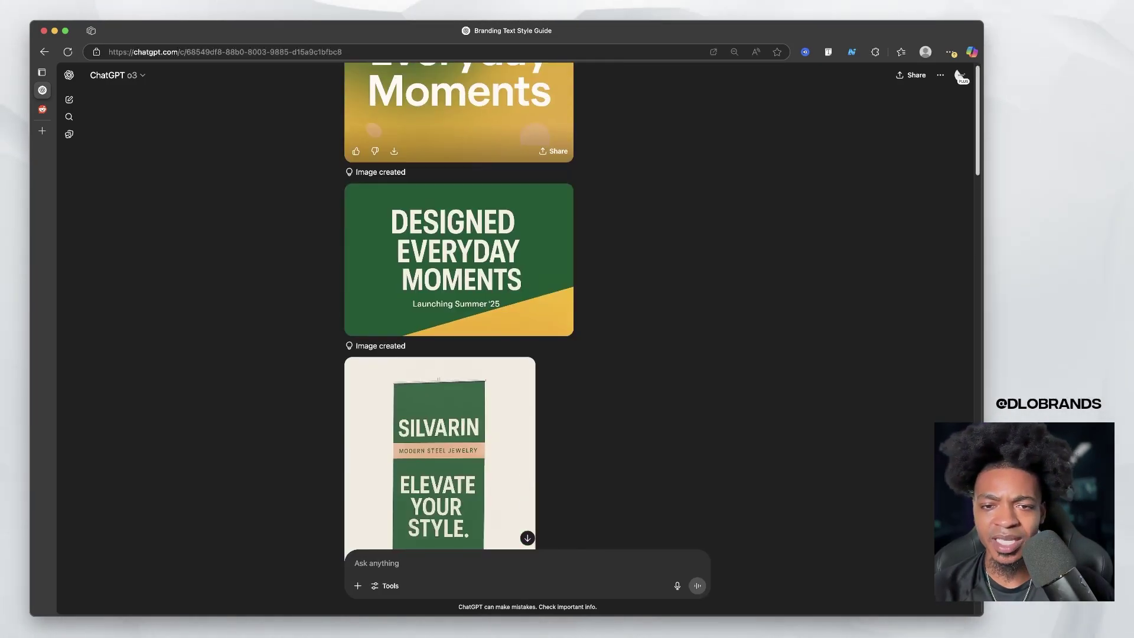
pyautogui.scroll(5, 532, 540)
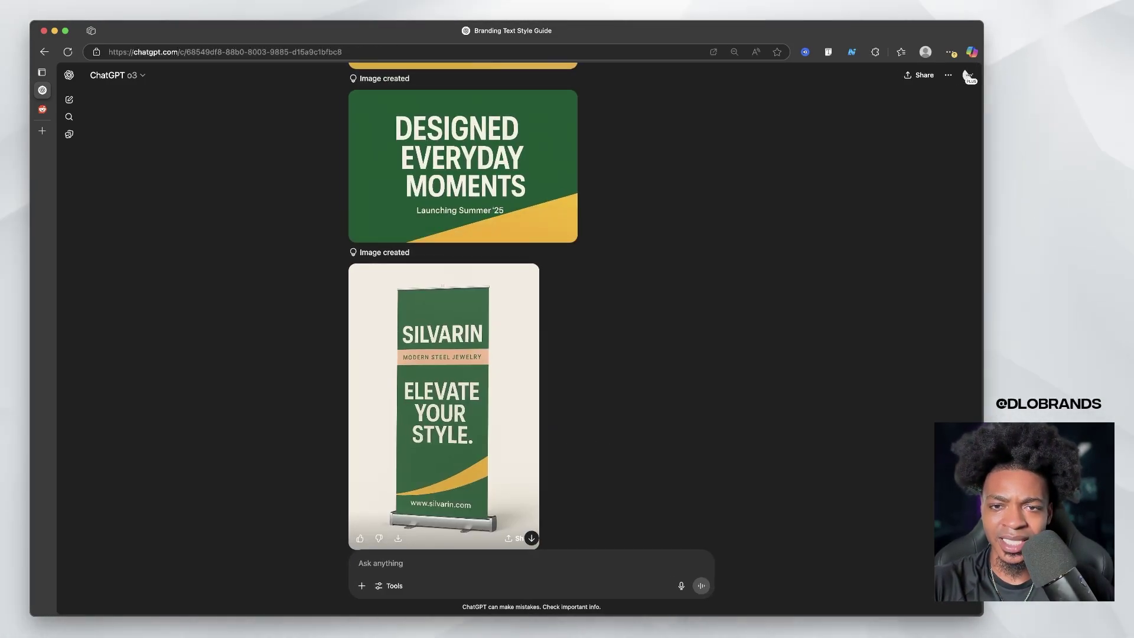
pyautogui.scroll(15, 458, 313)
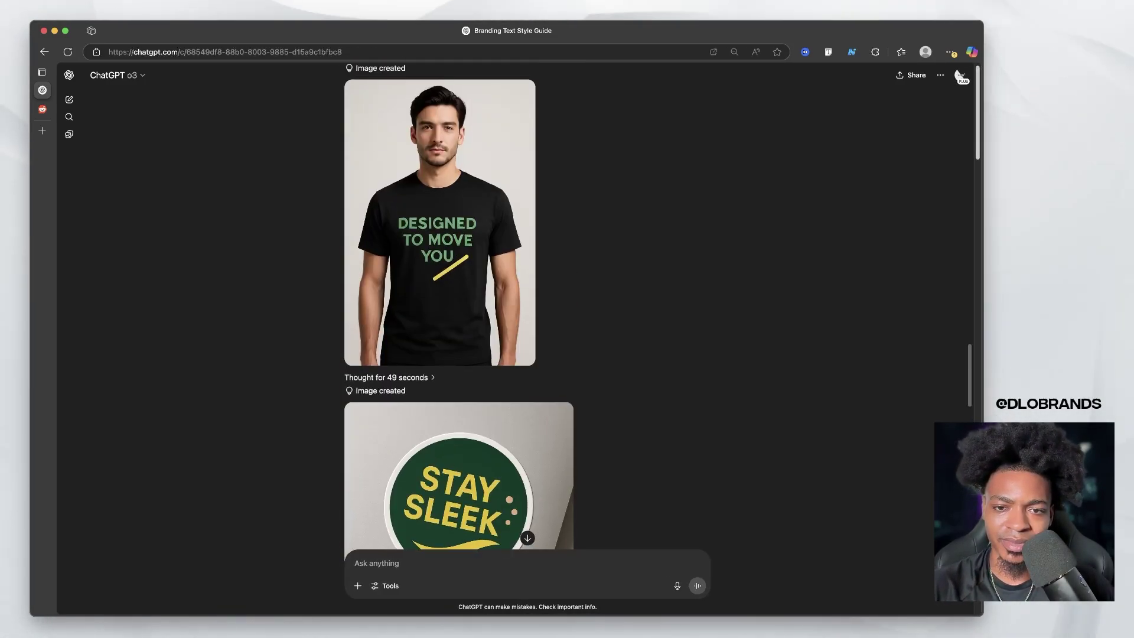
# Expand the reasoning below the t-shirt draft and read the design plan for the sticker, social post and banners.
pyautogui.click(393, 380)
pyautogui.scroll(-2, 393, 379)
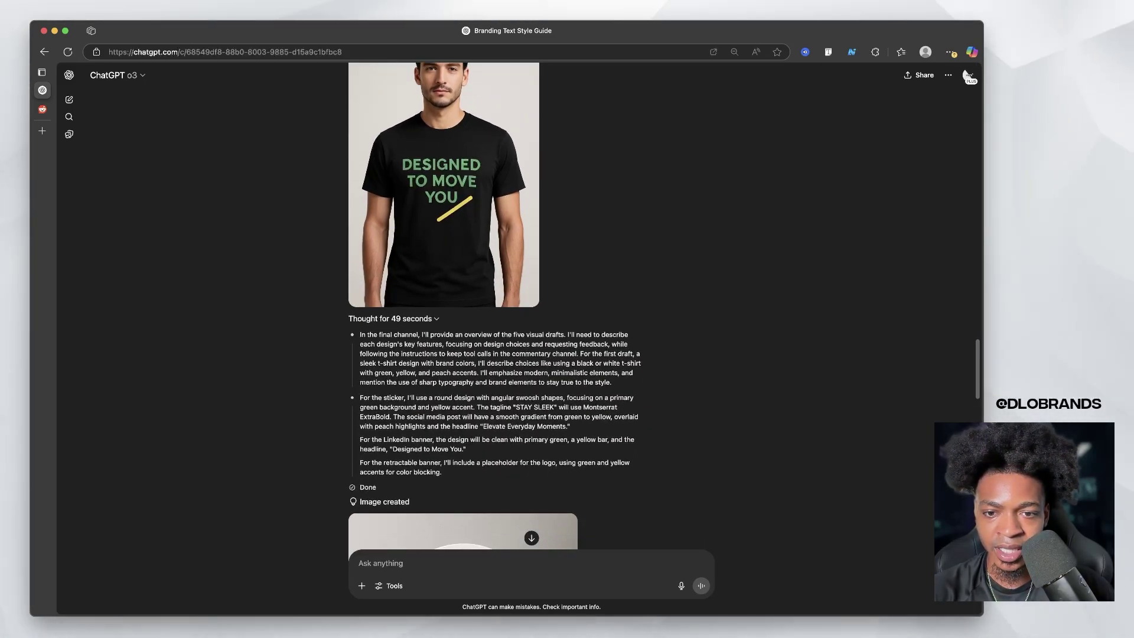
pyautogui.scroll(-15, 464, 308)
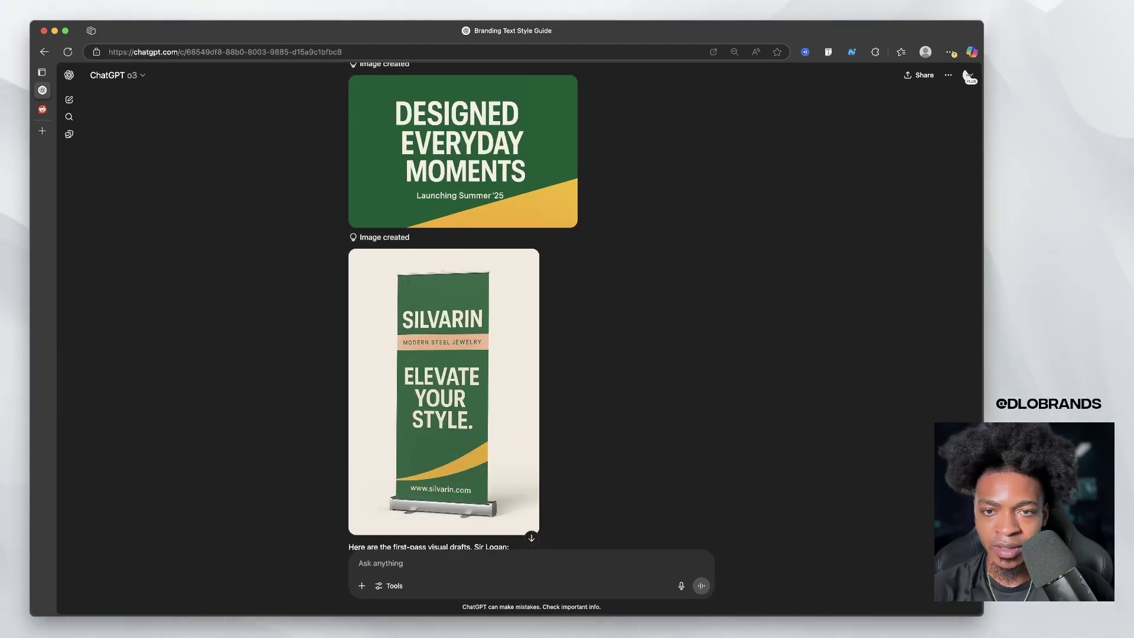
pyautogui.scroll(20, 494, 307)
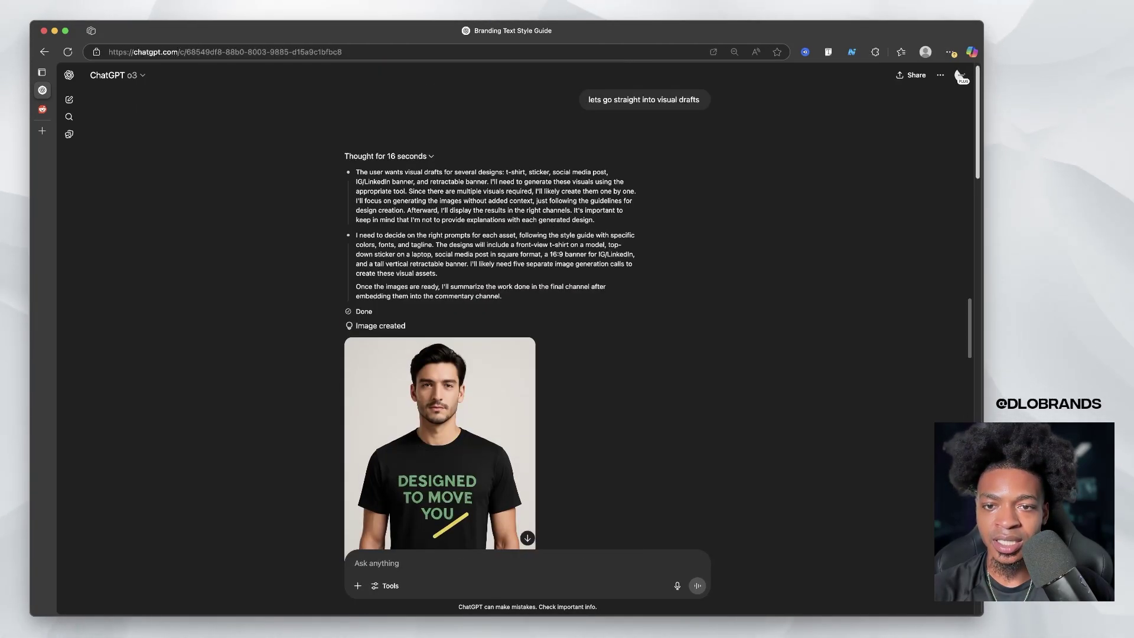
# Compare the social post and banner drafts with the style guide's brand essence and color system.
pyautogui.scroll(-20, 472, 308)
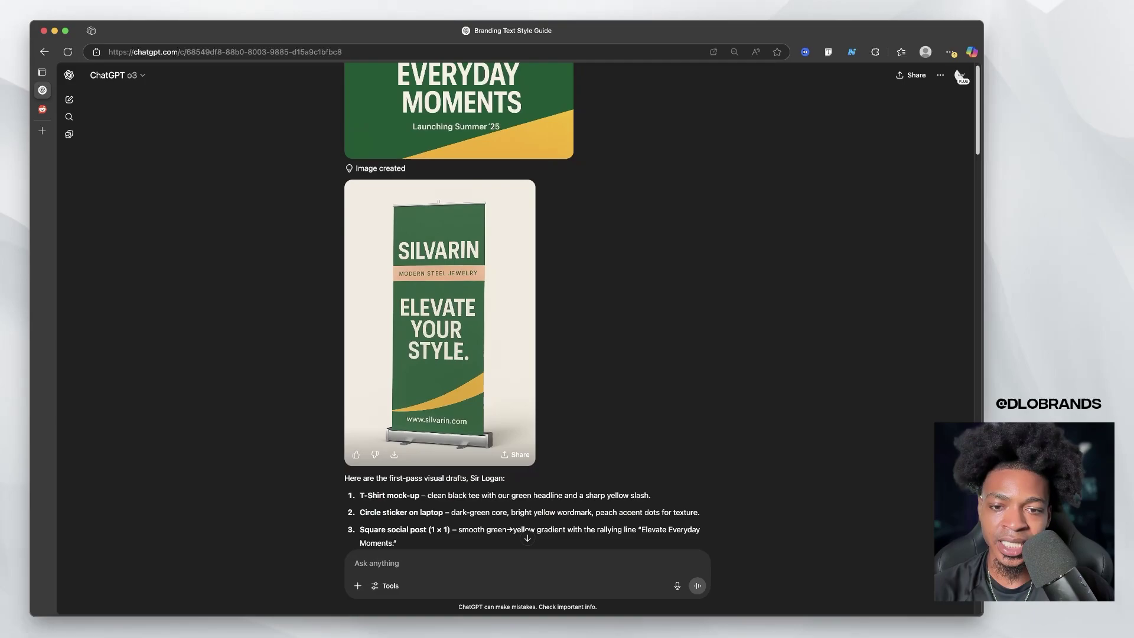
pyautogui.scroll(10, 463, 308)
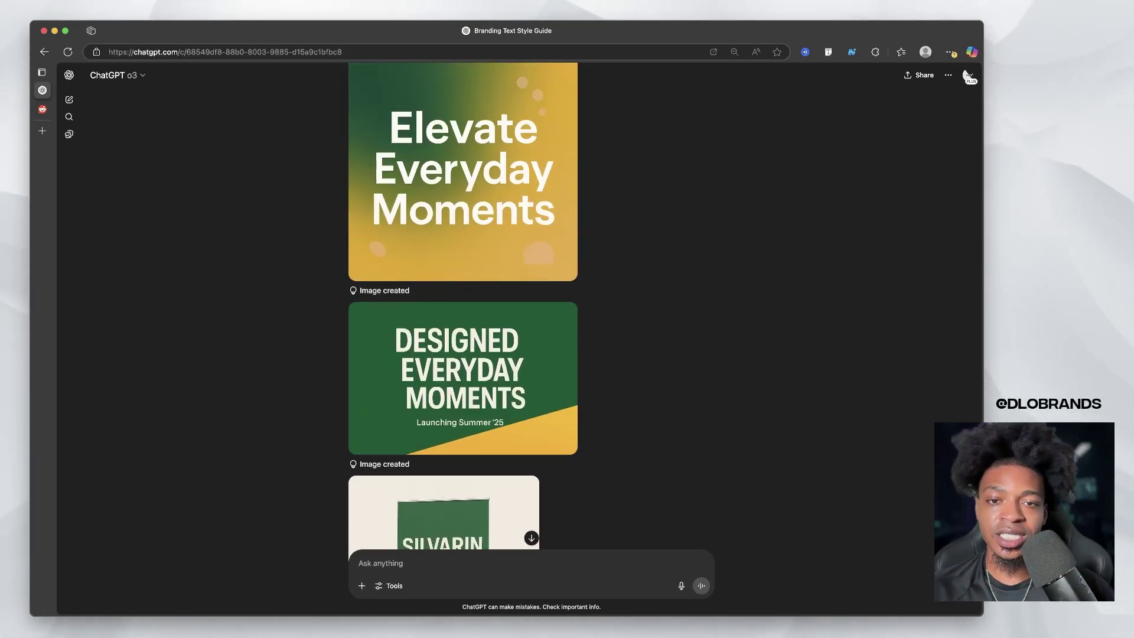
pyautogui.scroll(-8, 463, 308)
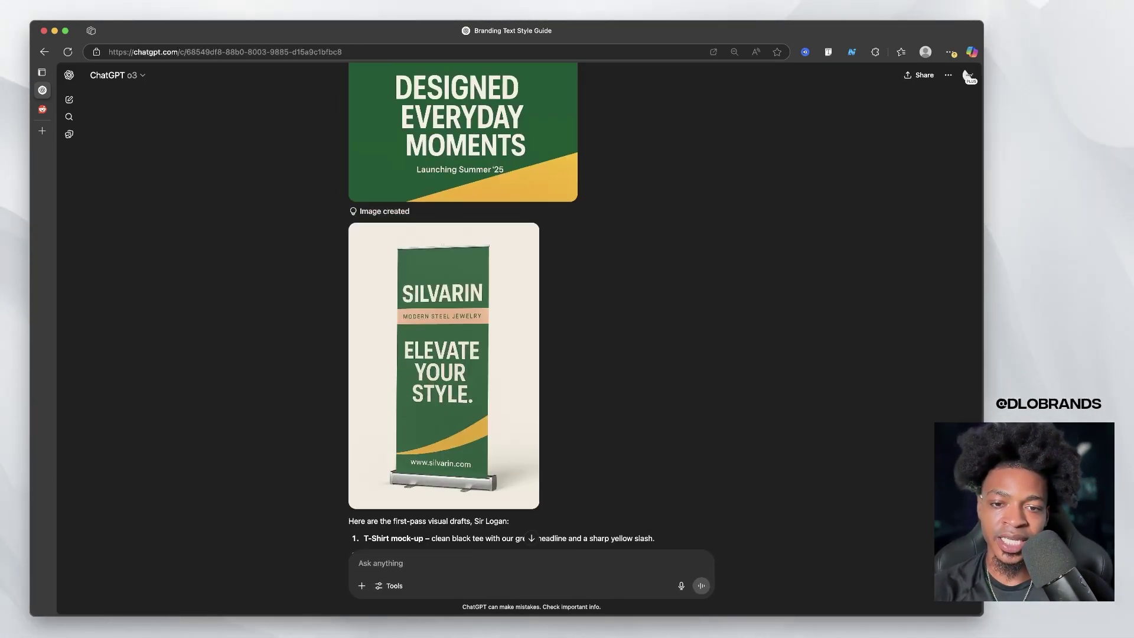
pyautogui.scroll(9, 463, 308)
pyautogui.scroll(15, 462, 308)
pyautogui.scroll(-10, 462, 308)
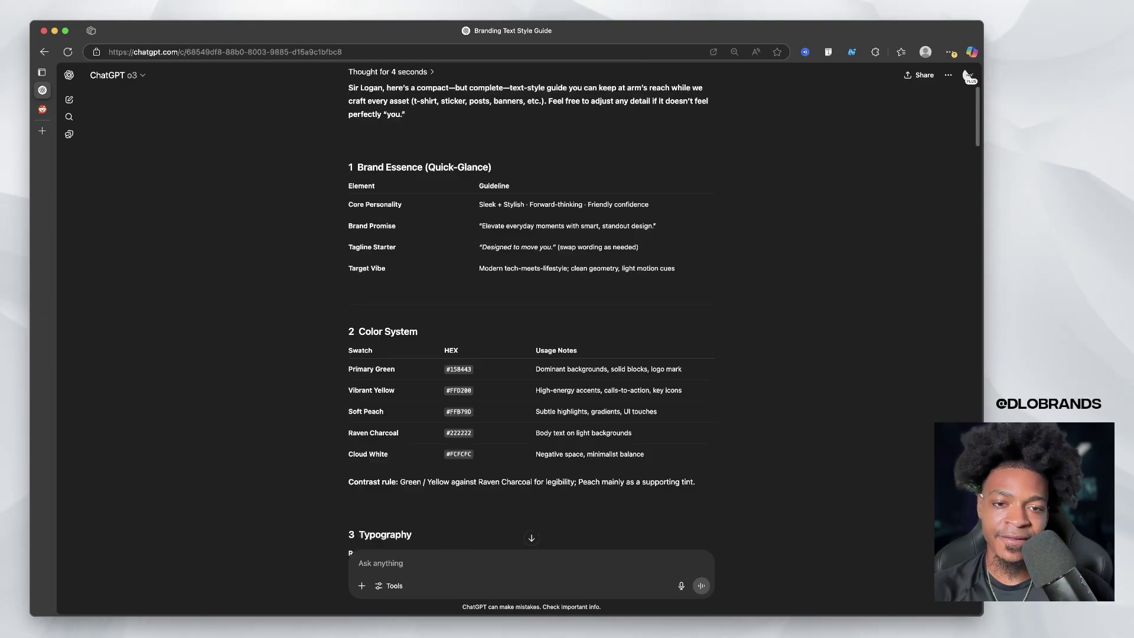
pyautogui.scroll(-10, 463, 307)
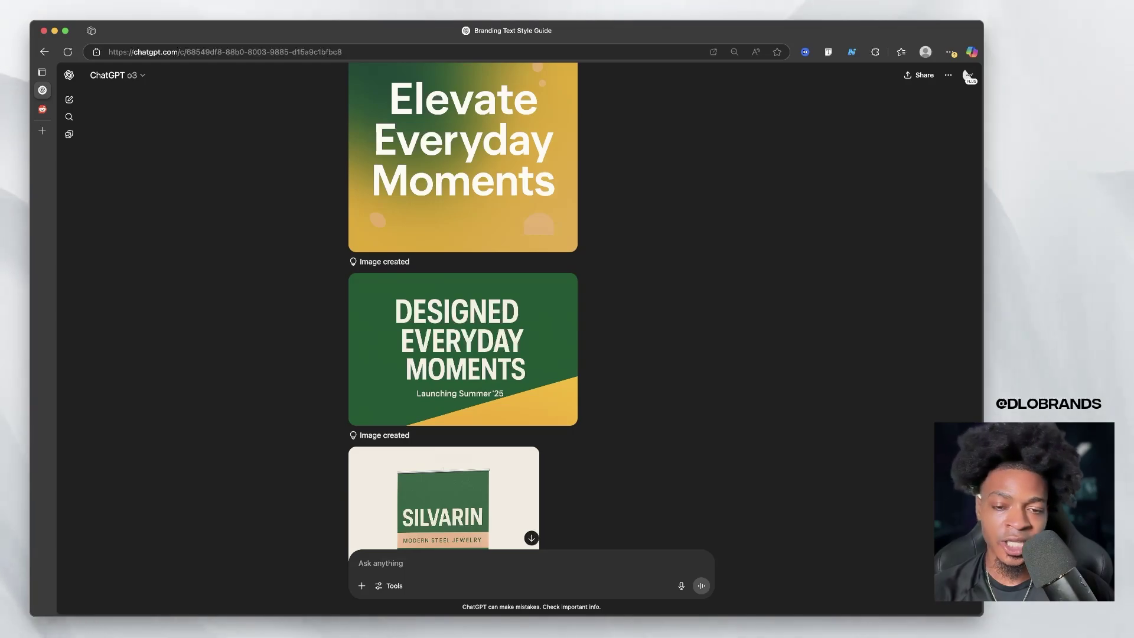
# Inspect the Silvarin retractable banner image enlarged and return to the chat.
pyautogui.scroll(-3, 463, 308)
pyautogui.click(462, 308)
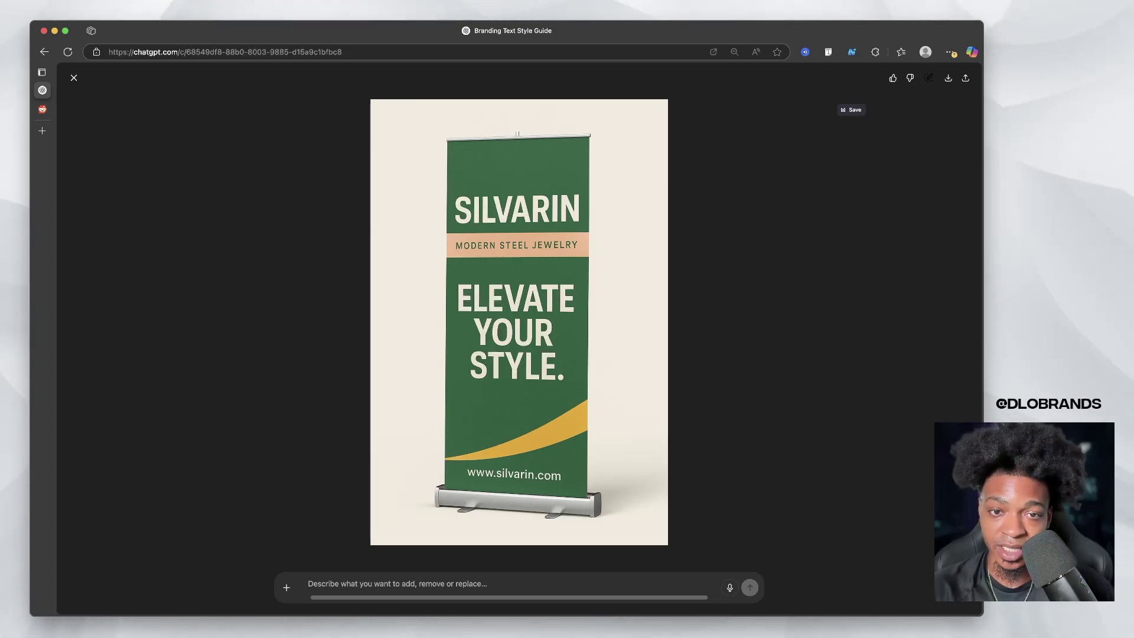
pyautogui.press('Escape')
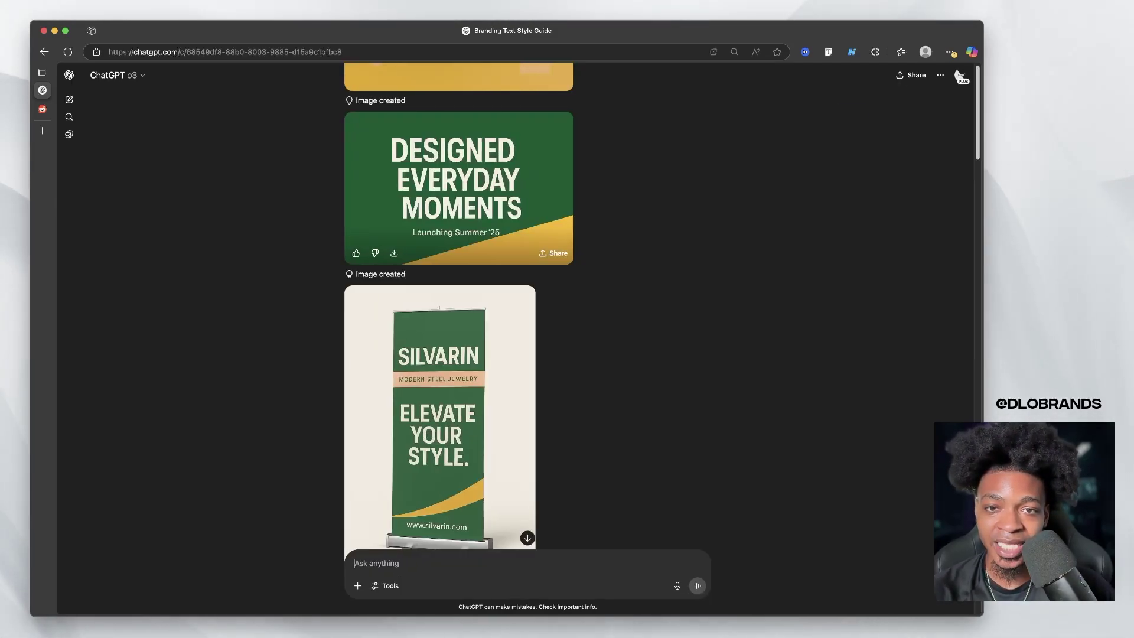
# Inspect the "Designed Everyday Moments" banner enlarged twice, returning to the chat each time.
pyautogui.scroll(3, 463, 294)
pyautogui.click(463, 372)
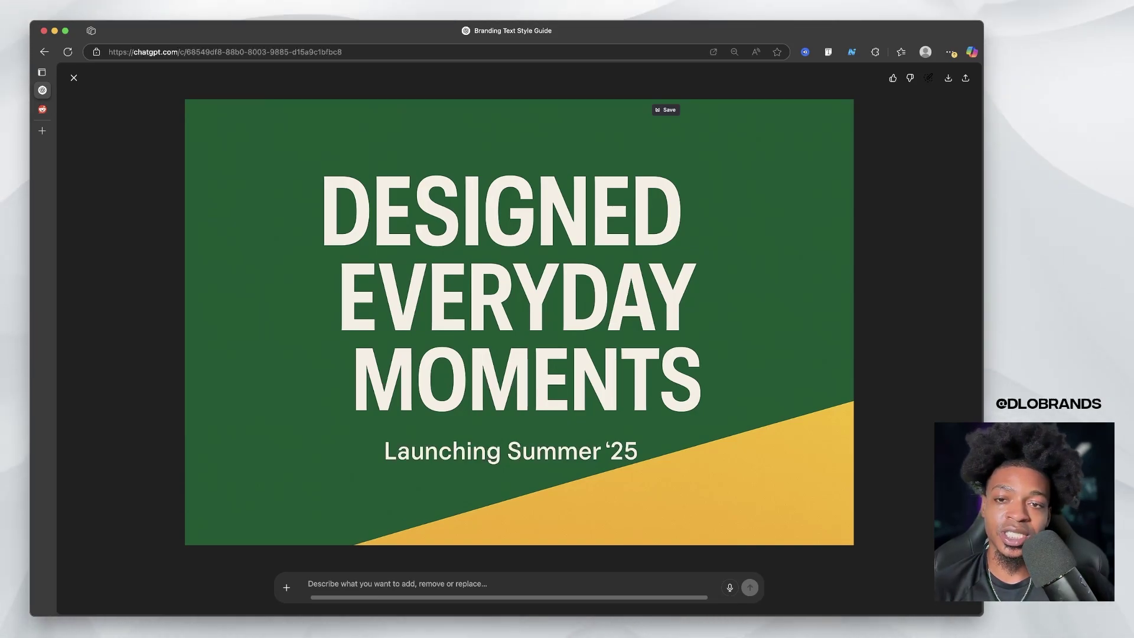
pyautogui.press('Escape')
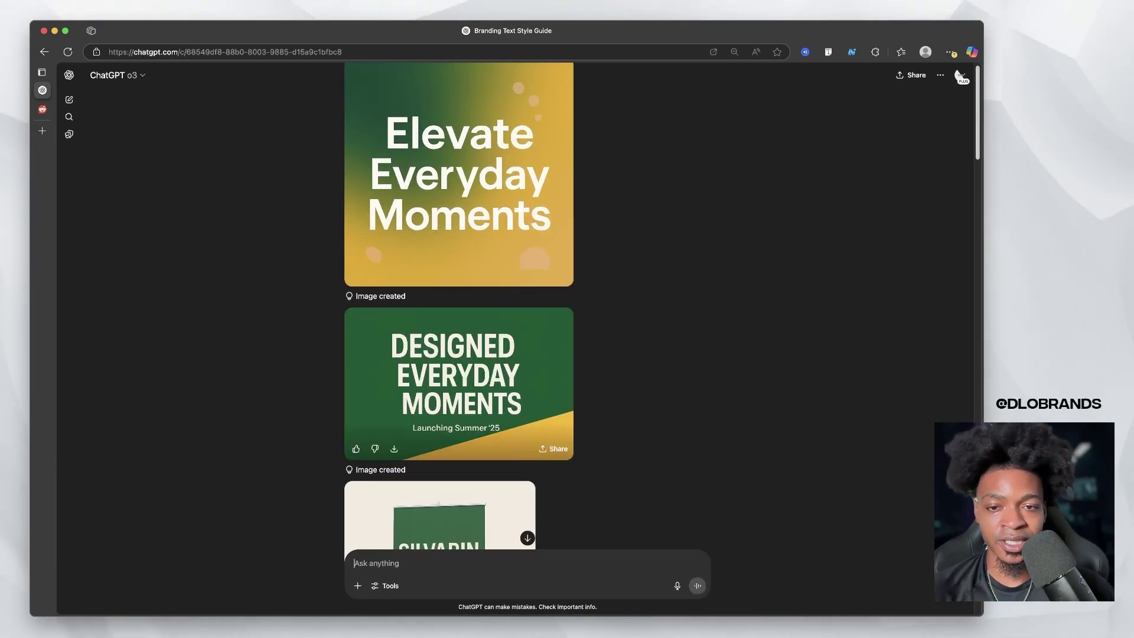
pyautogui.click(459, 384)
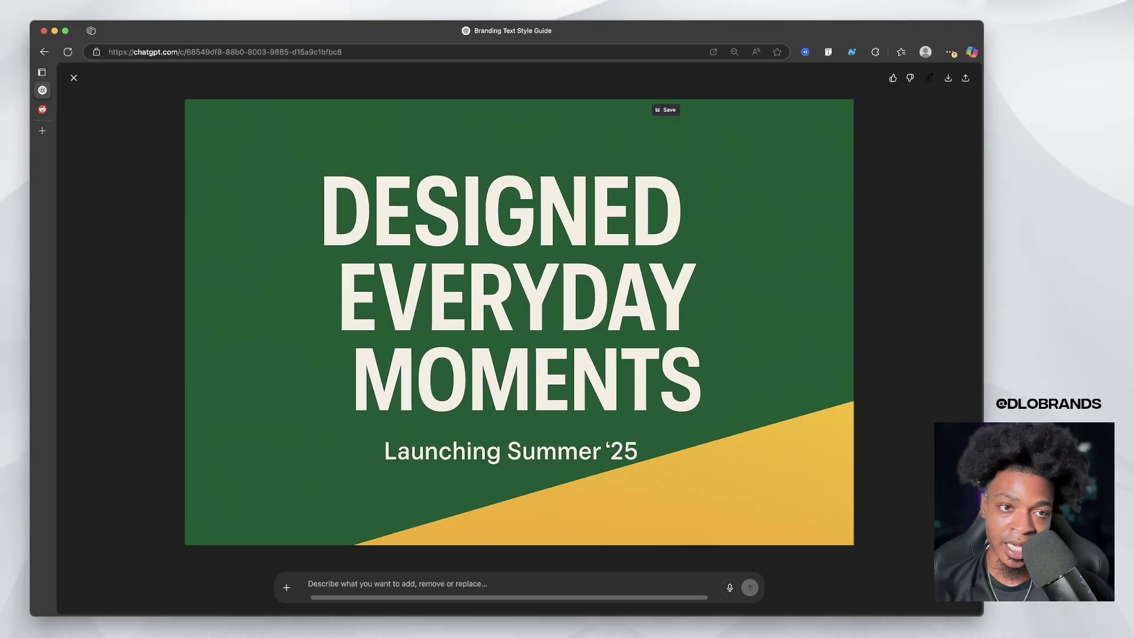
pyautogui.press('Escape')
# Read the summary of the first-pass drafts and the feedback questions below the retractable banner.
pyautogui.scroll(-3, 463, 296)
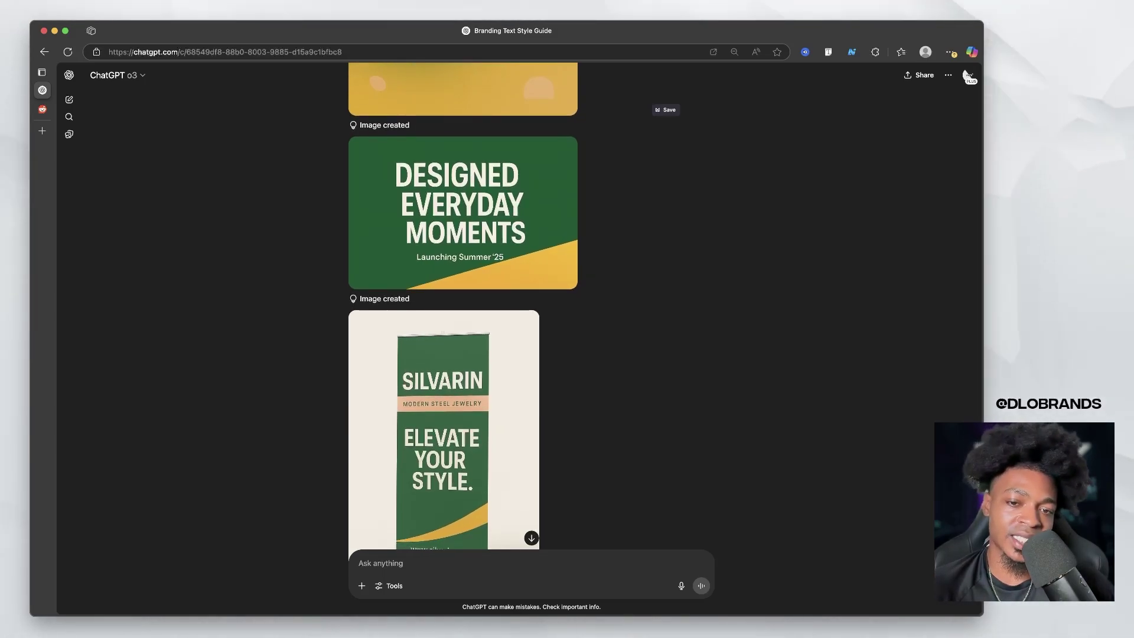
pyautogui.scroll(-3, 463, 308)
pyautogui.scroll(-5, 531, 295)
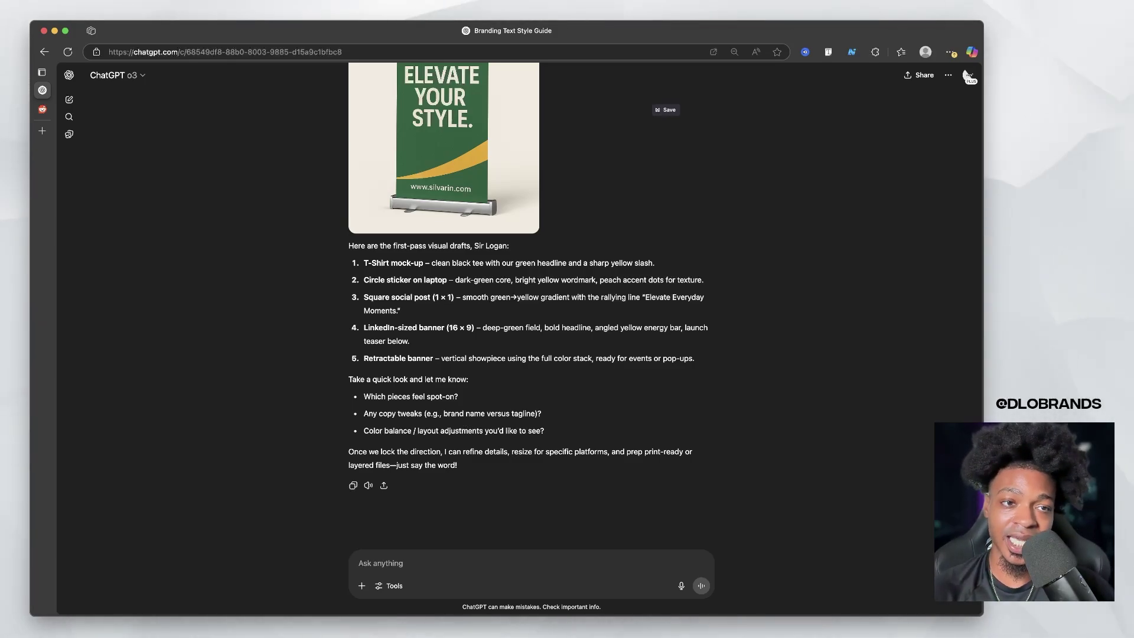
pyautogui.scroll(3, 532, 295)
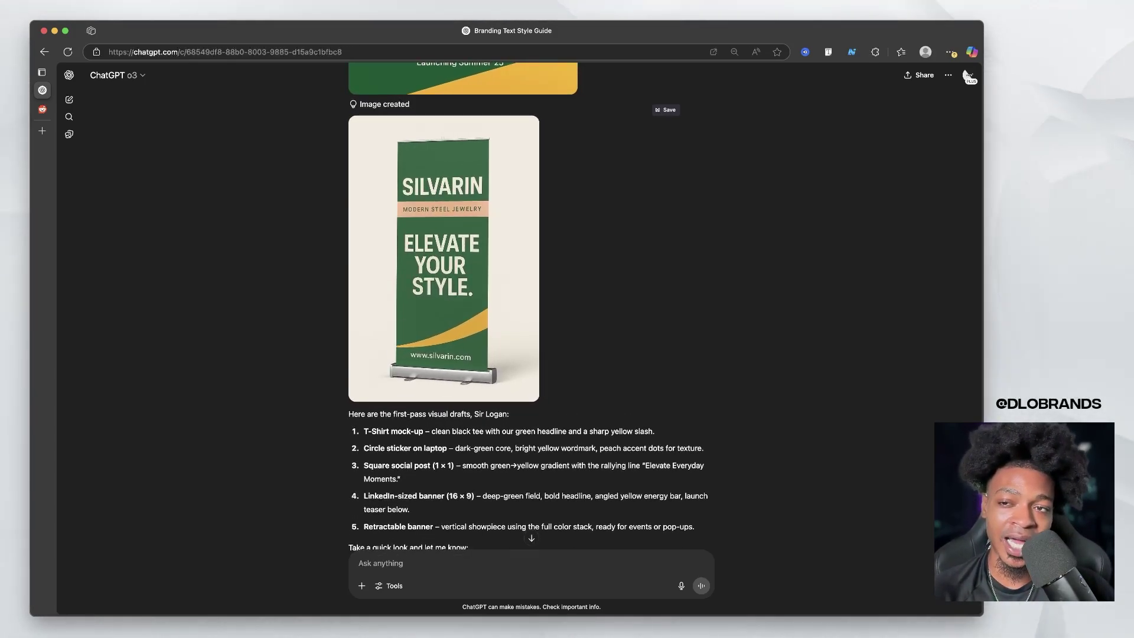
# Open Google's ImageFX in a new browser tab.
pyautogui.press('super+t')
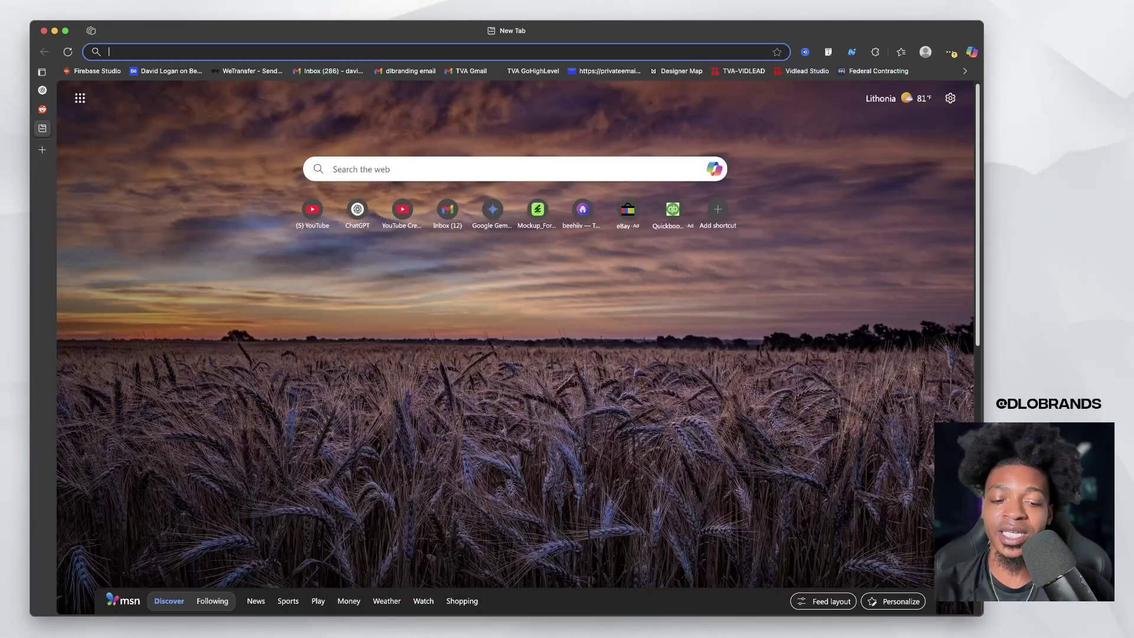
pyautogui.write('image')
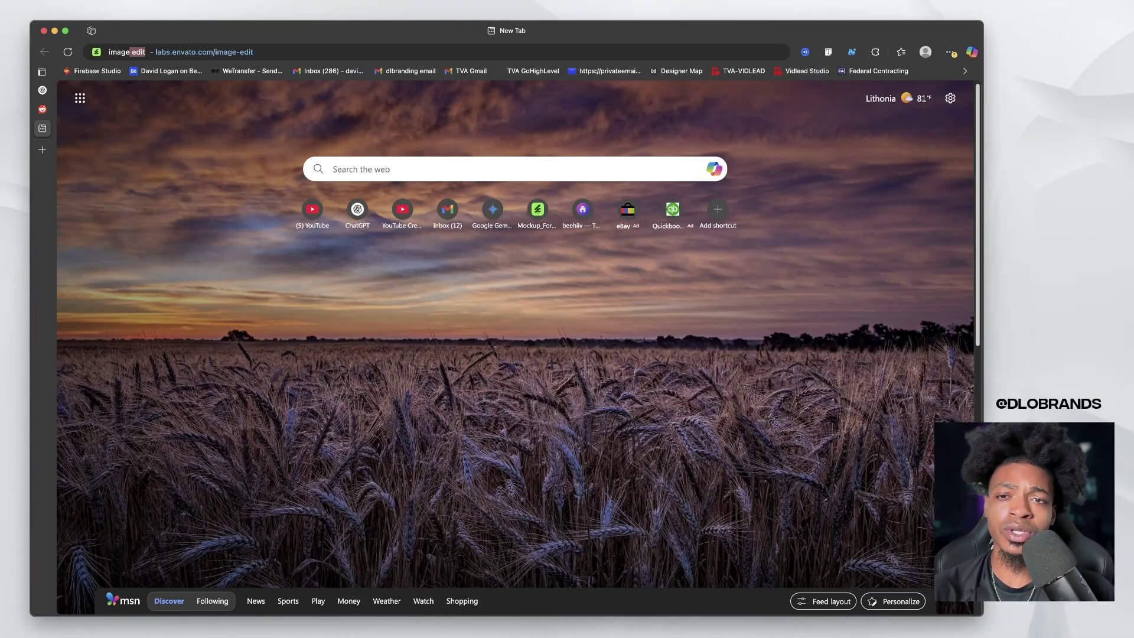
pyautogui.press('Down')
pyautogui.press('Return')
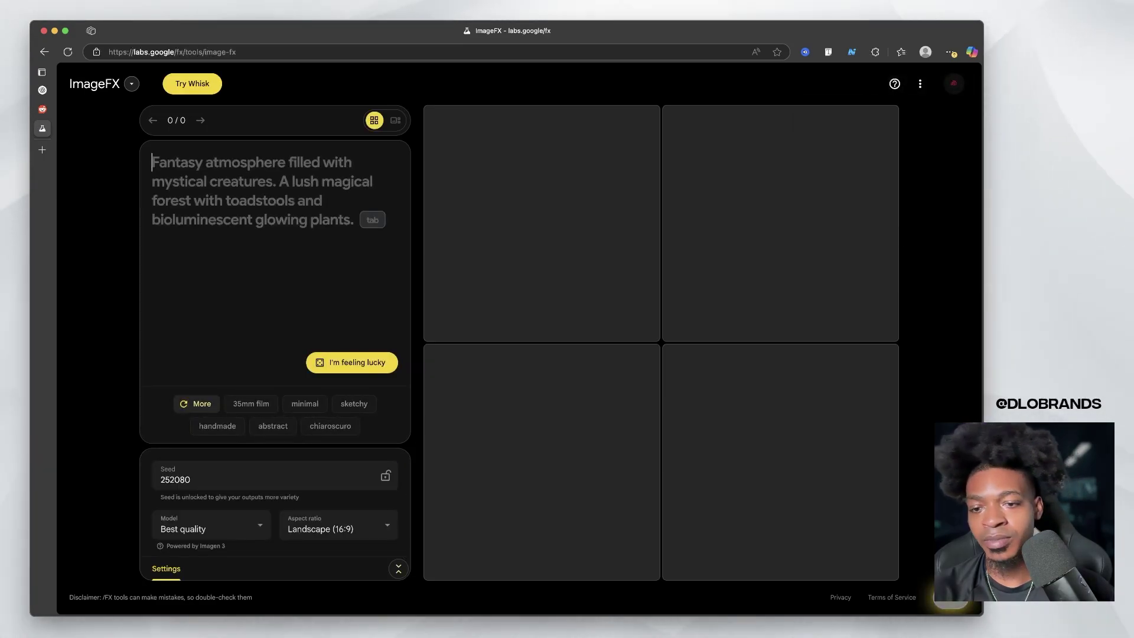
# Check the model choice, keep Best quality, and generate images from the prompt "serene nighttime landscape".
pyautogui.click(212, 526)
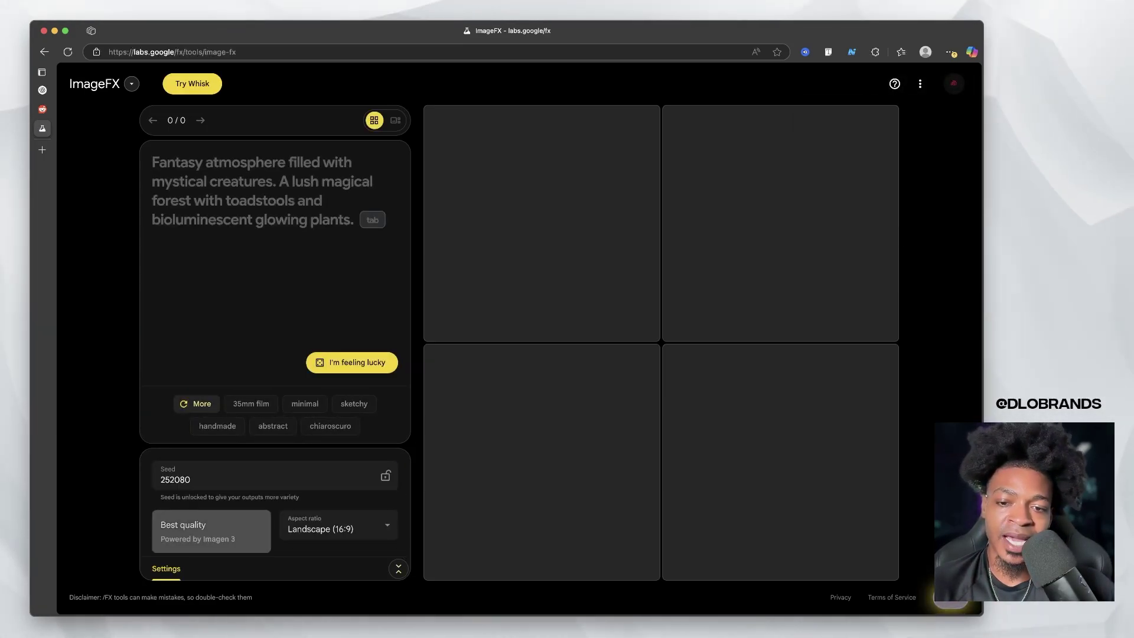
pyautogui.click(212, 531)
pyautogui.click(153, 163)
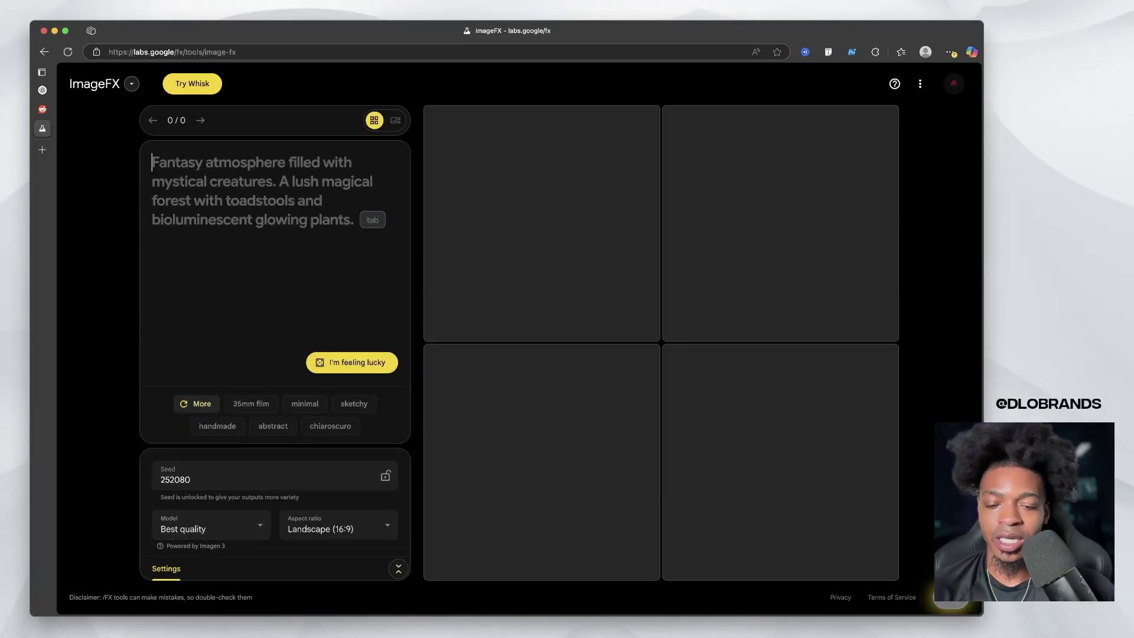
pyautogui.write('serene nighttim')
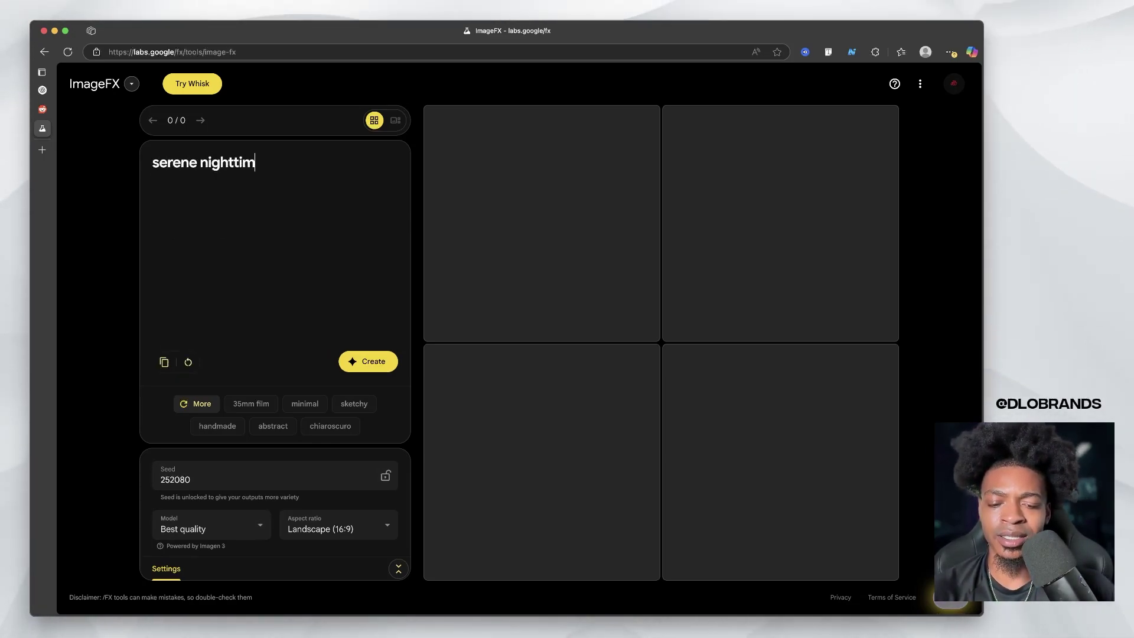
pyautogui.write('e landsca')
pyautogui.press('Return')
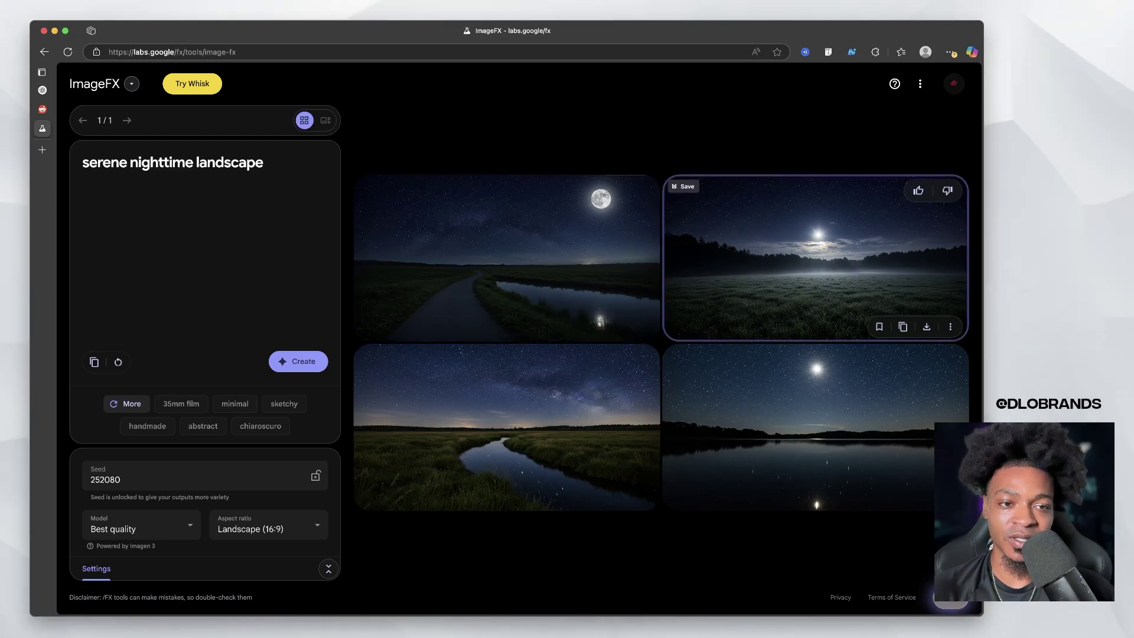
# Leave ImageFX for the ChatGPT branding chat and look back over the banner, social post and sticker drafts.
pyautogui.click(816, 257)
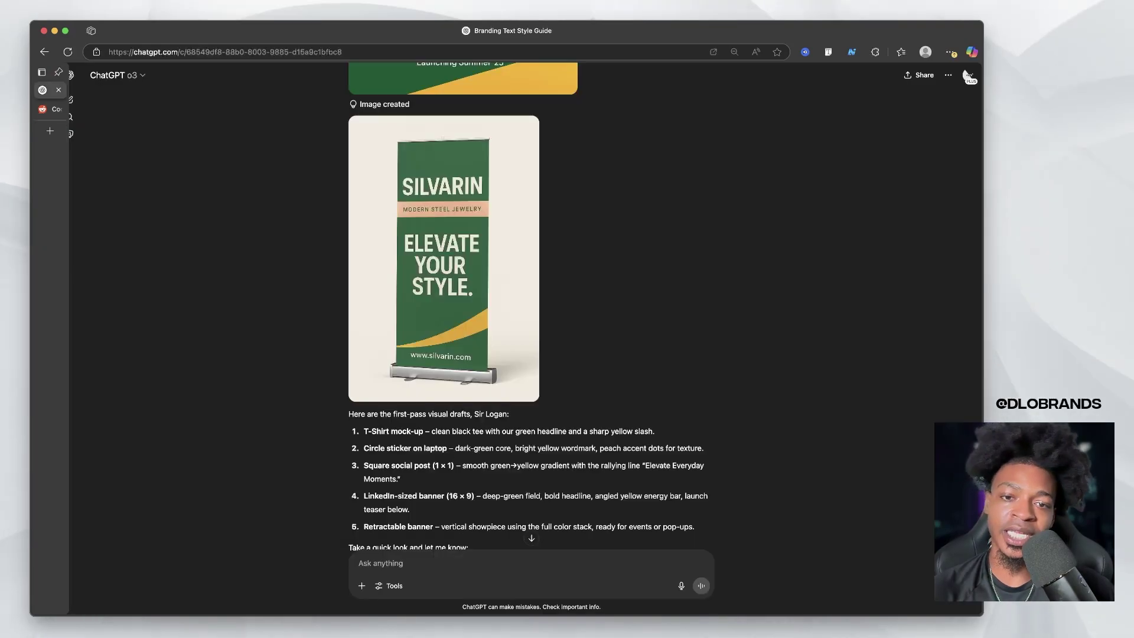
pyautogui.scroll(3, 463, 295)
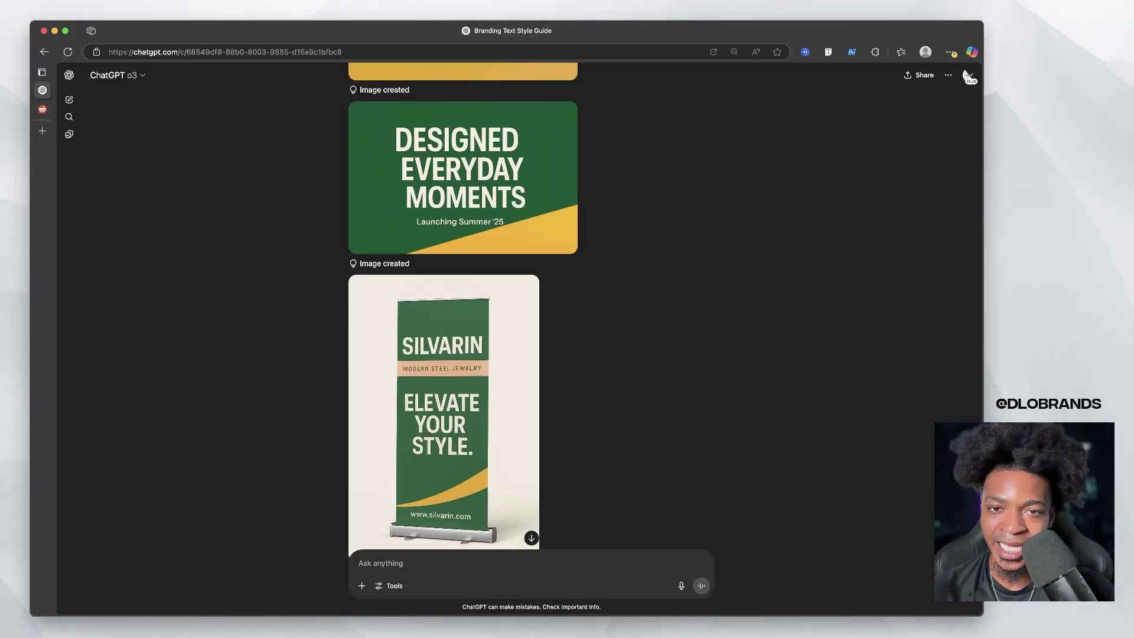
pyautogui.scroll(6, 463, 308)
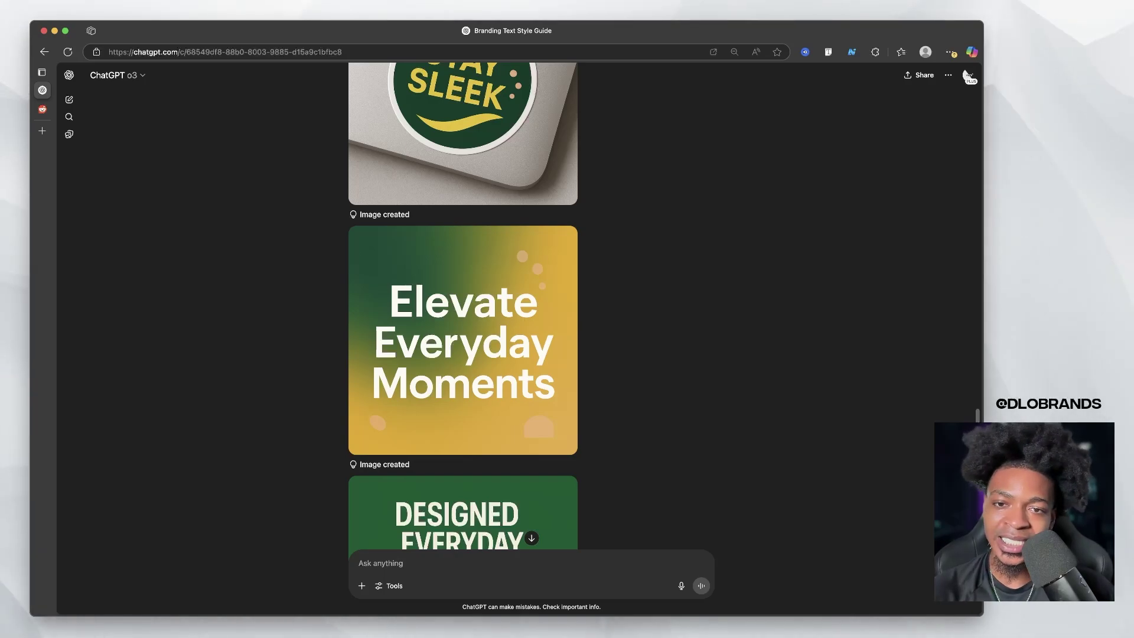
# Review the text style guide from the tone-of-voice and layout sections back to brand essence and the original branding request.
pyautogui.scroll(3, 463, 307)
pyautogui.scroll(10, 463, 308)
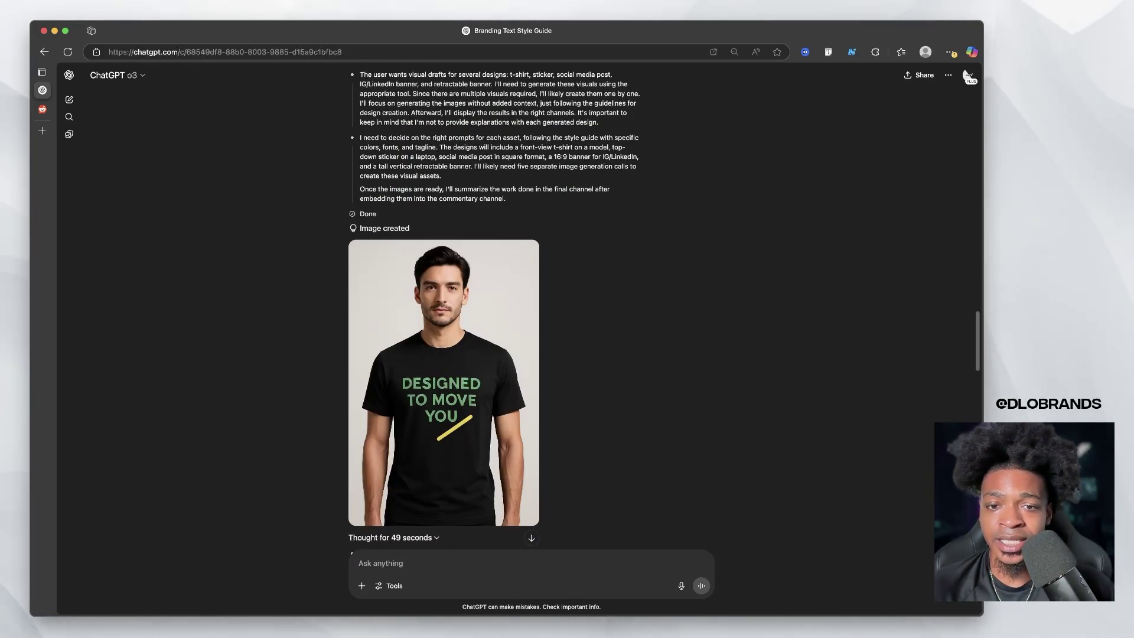
pyautogui.scroll(10, 464, 308)
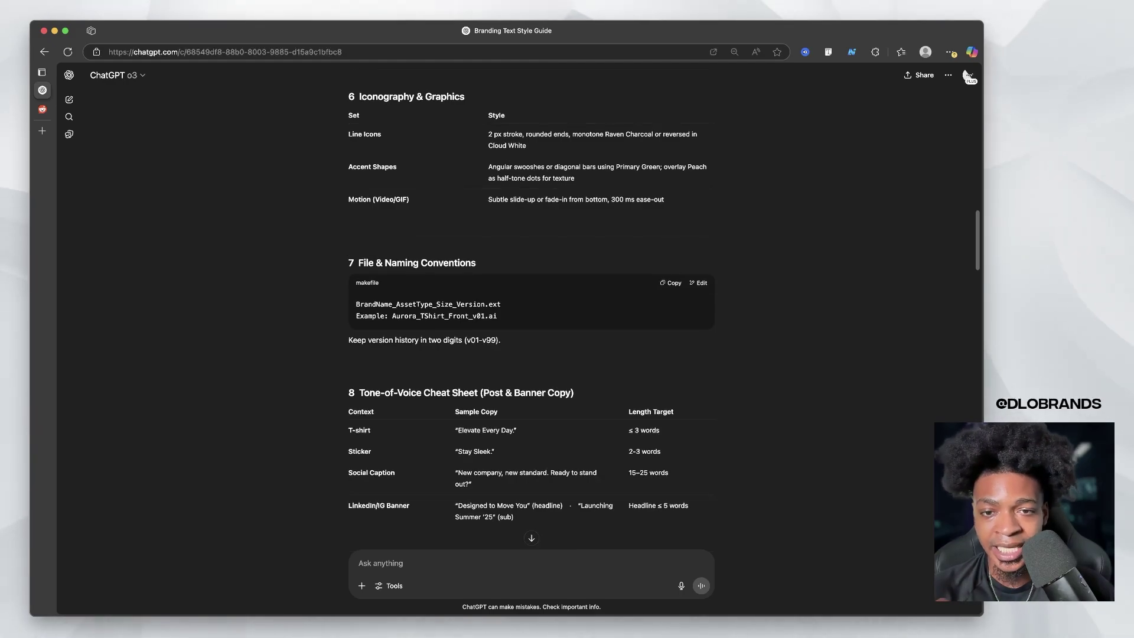
pyautogui.scroll(6, 532, 308)
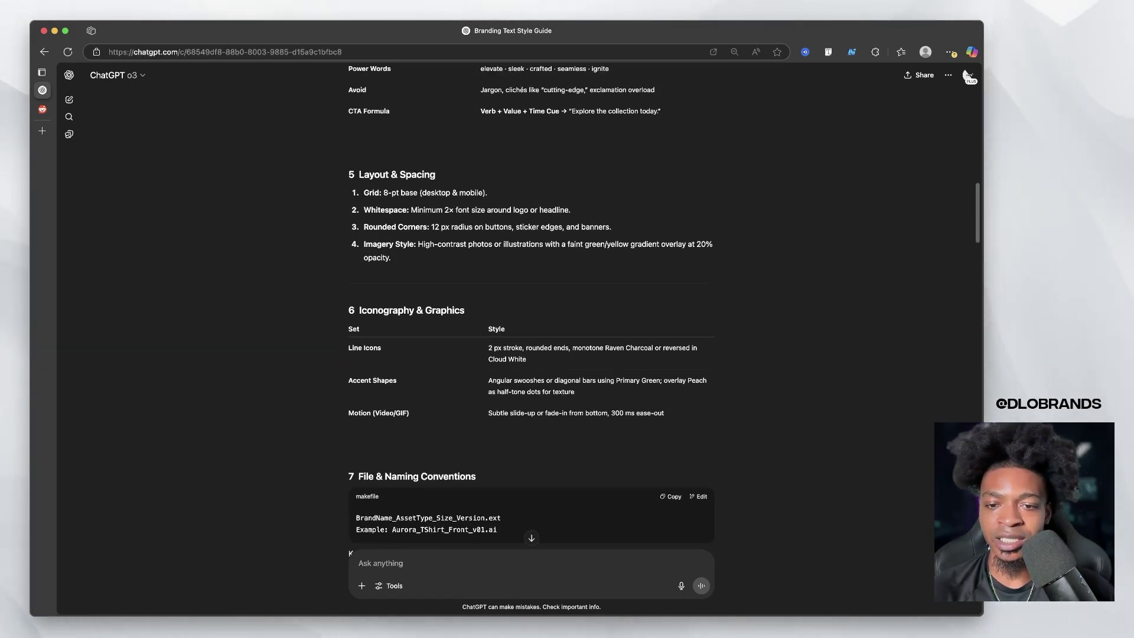
pyautogui.scroll(-1, 531, 307)
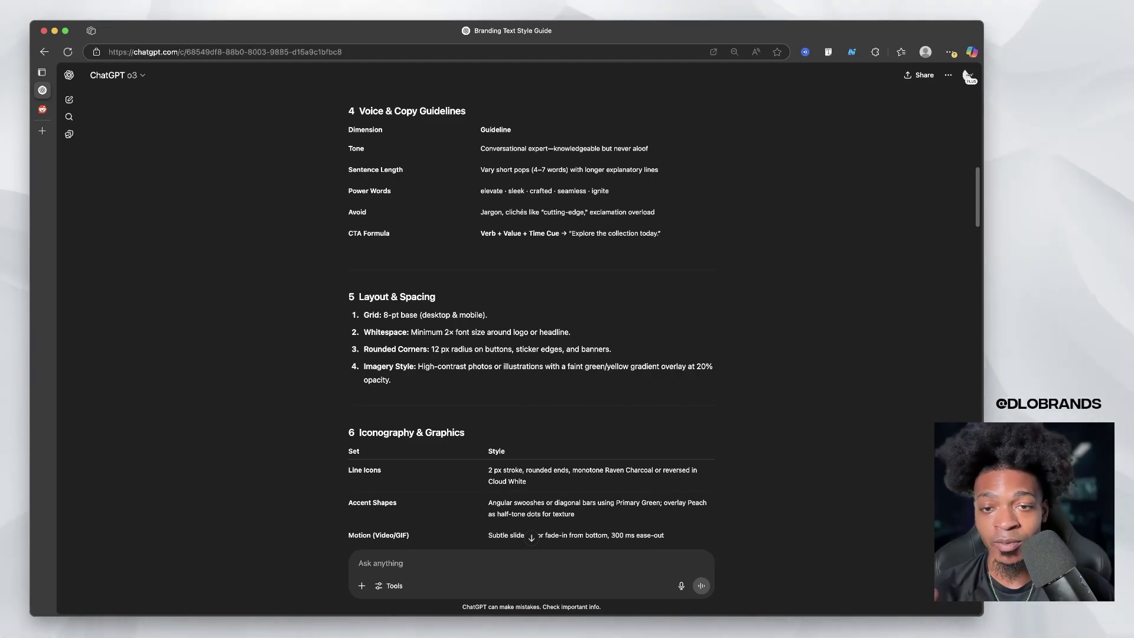
pyautogui.scroll(10, 532, 308)
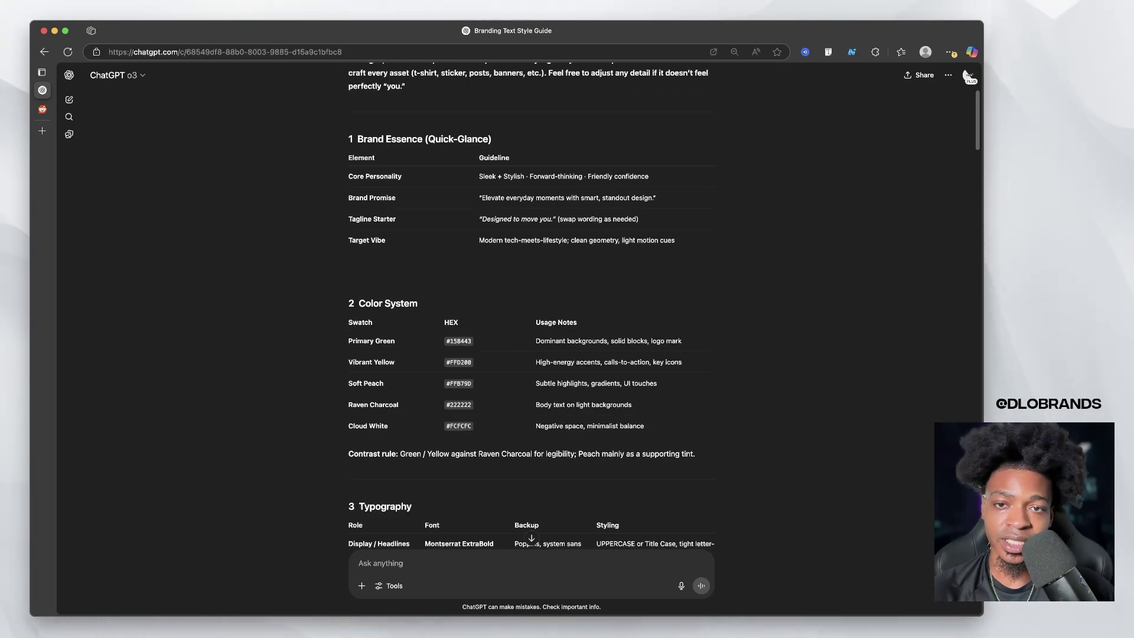
pyautogui.scroll(-5, 531, 308)
pyautogui.scroll(8, 531, 307)
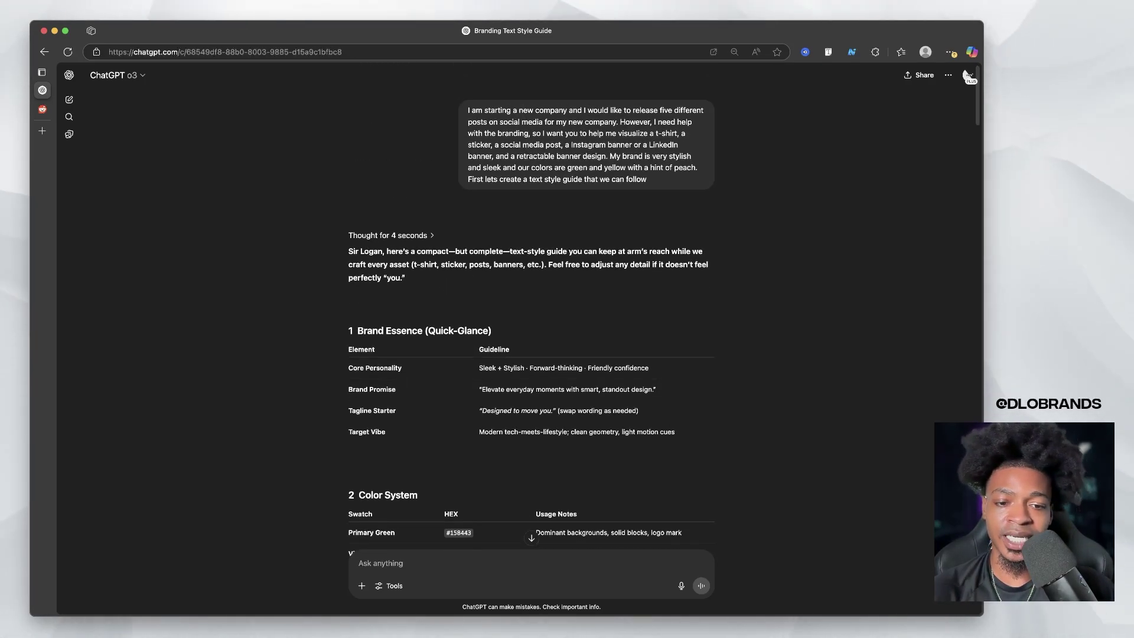